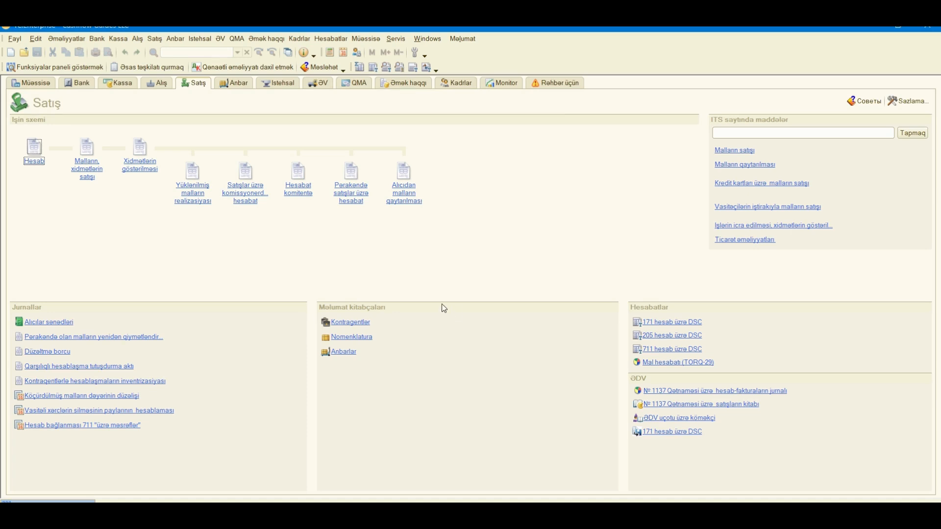
Create a new document in the Malların satışları journal with the operation type "Satış, komissiya".
left_click(34, 163)
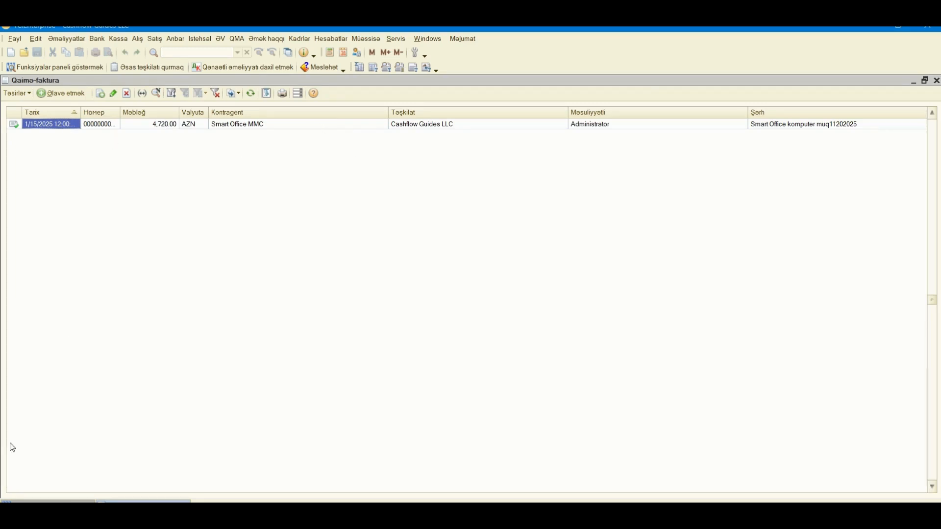
left_click(49, 501)
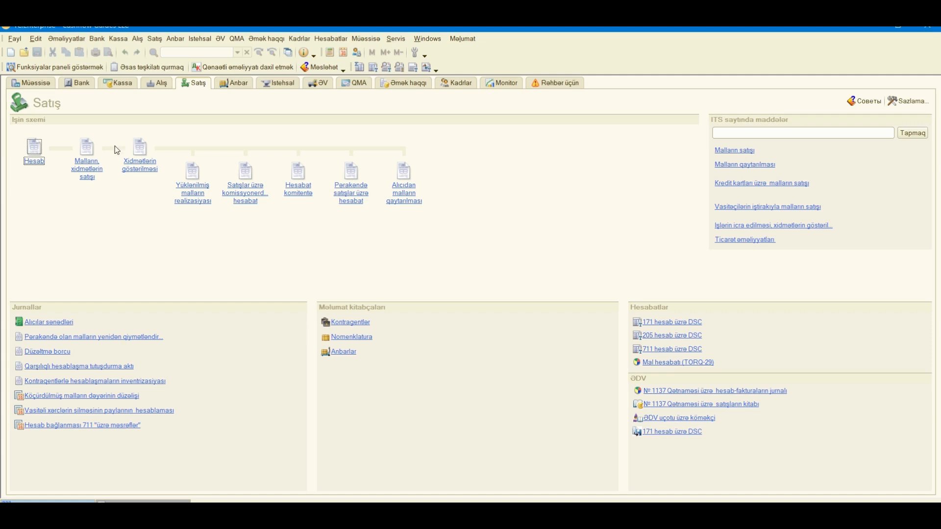
left_click(94, 166)
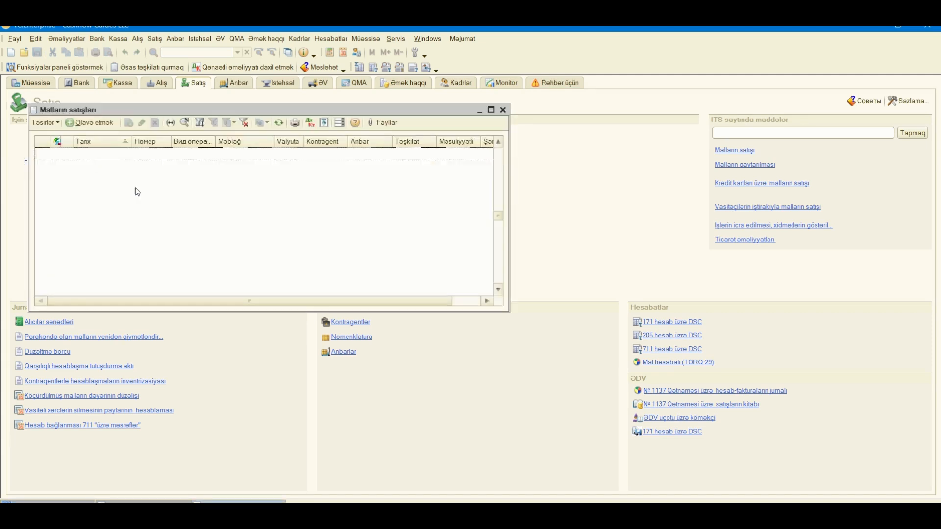
left_click(490, 109)
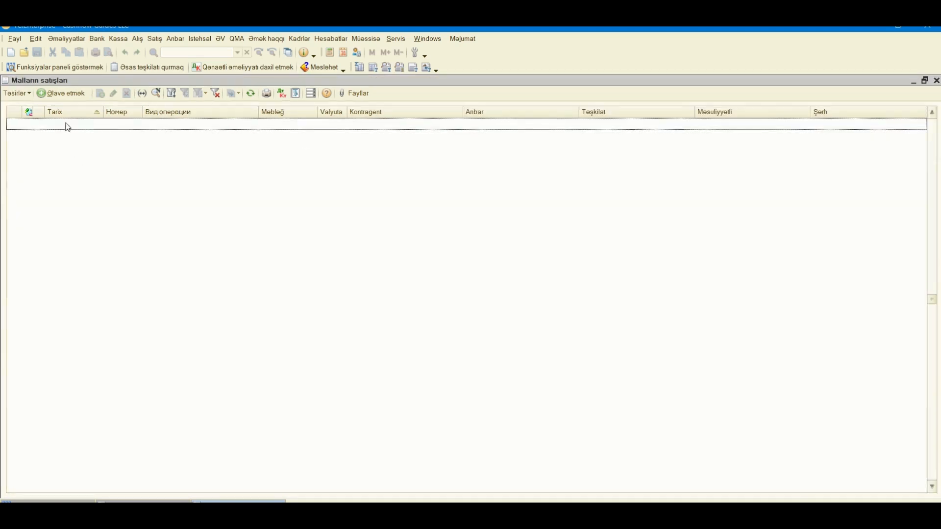
left_click(64, 98)
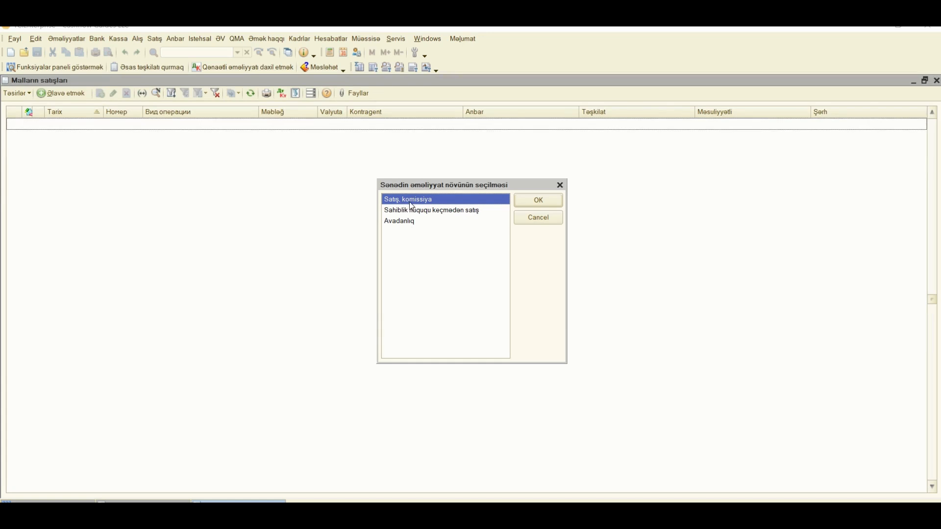
left_click(412, 224)
left_click(411, 199)
left_click(549, 200)
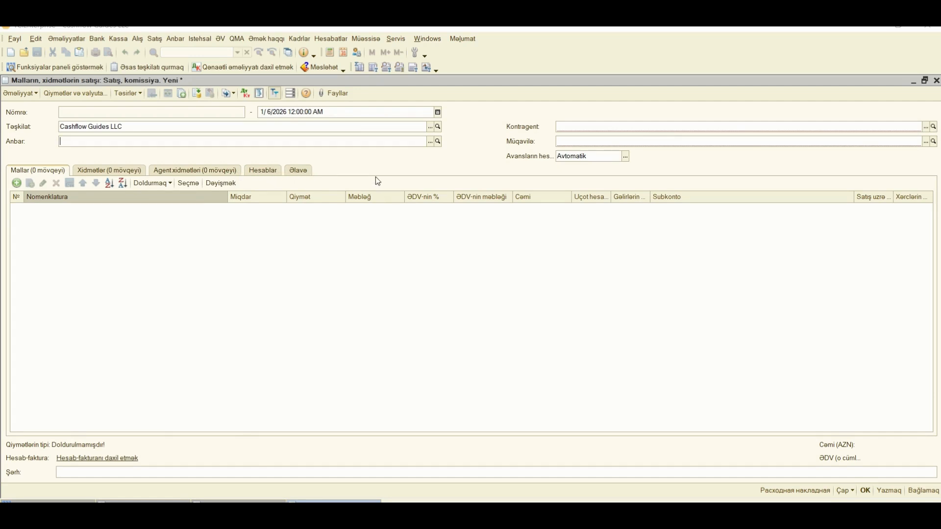
Set the sale document's date to 1/15/2025, checking the date of the existing Smart Office MMC invoice.
left_click(301, 110)
key("Delete")
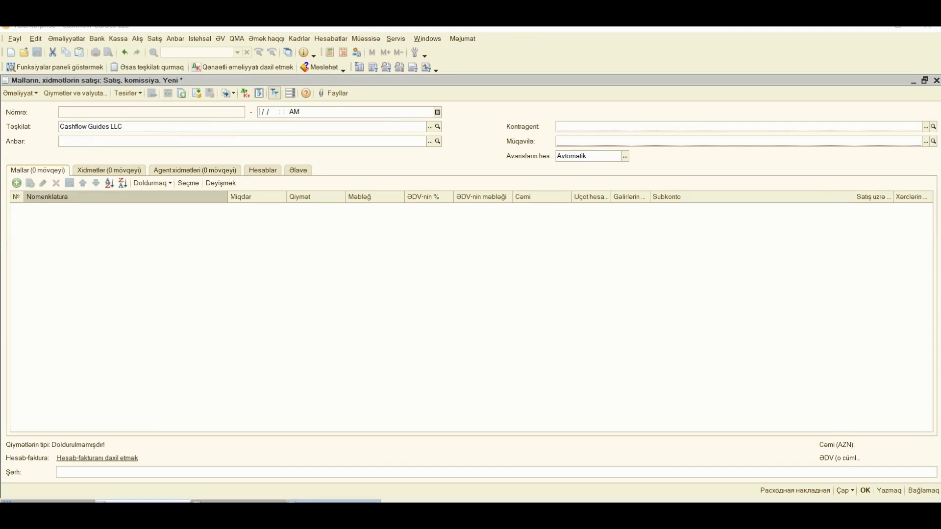
left_click(145, 501)
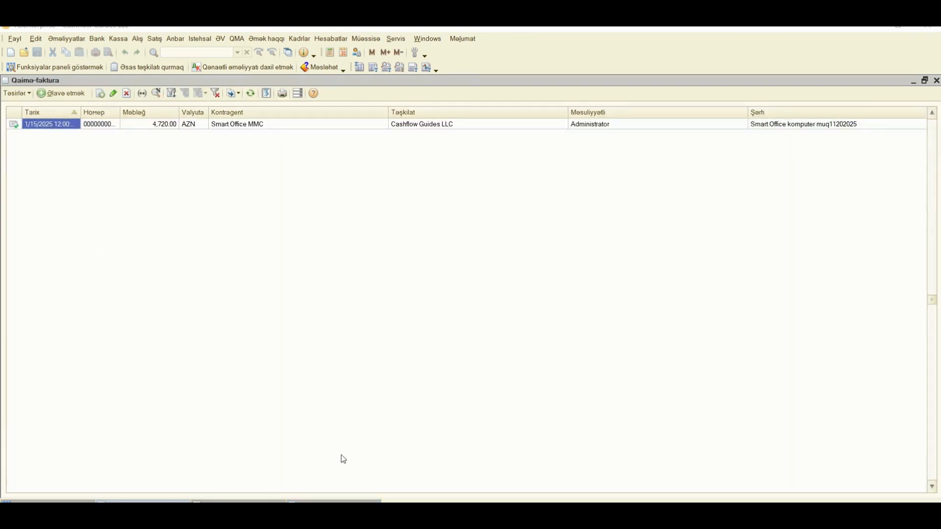
left_click(334, 500)
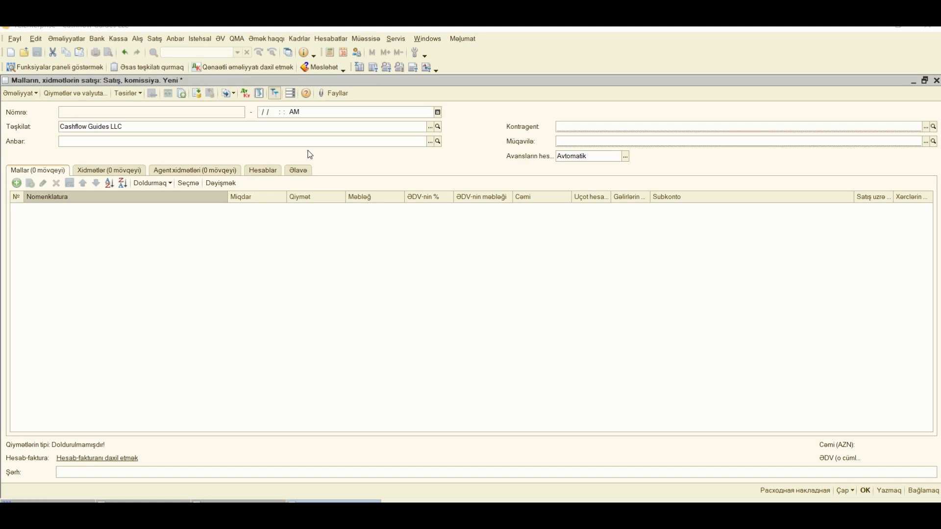
type("01152025")
Choose "Mal anbari" from the Cashflow Guides LLC group as the document's warehouse.
left_click(431, 142)
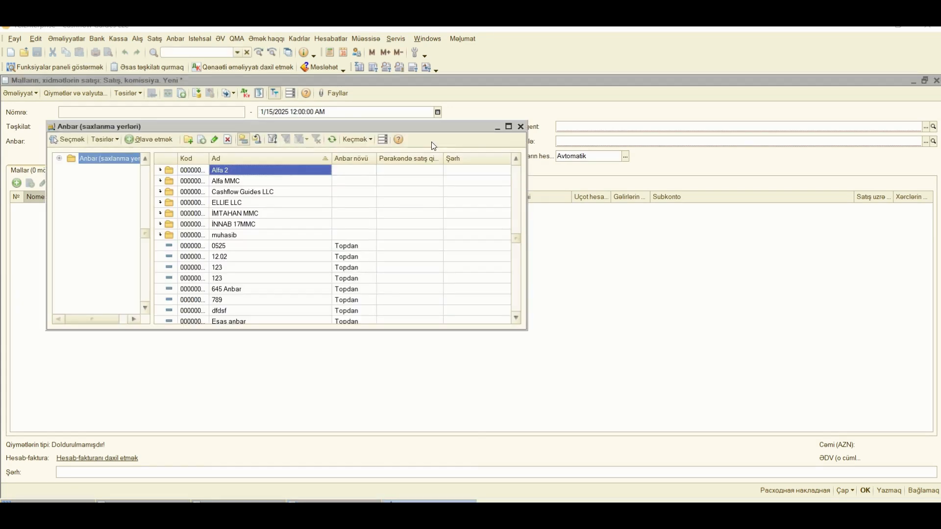
double_click(240, 191)
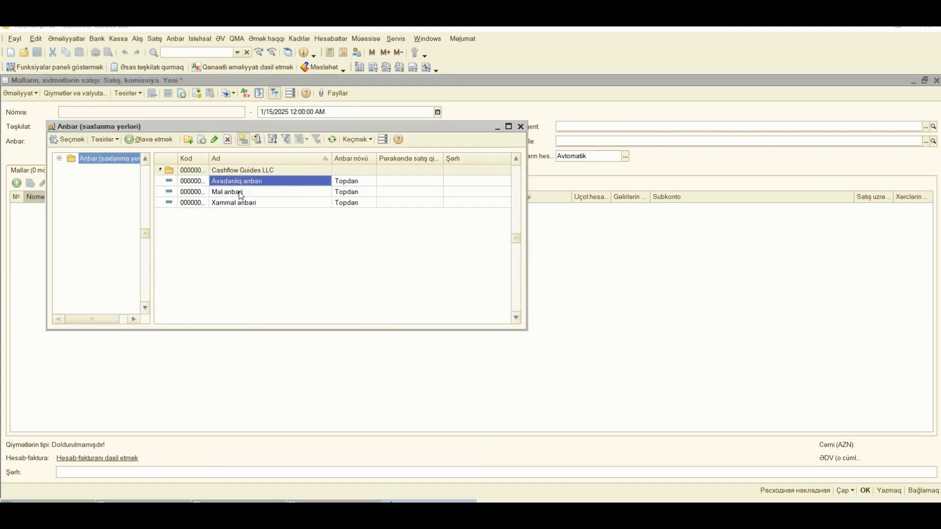
double_click(241, 193)
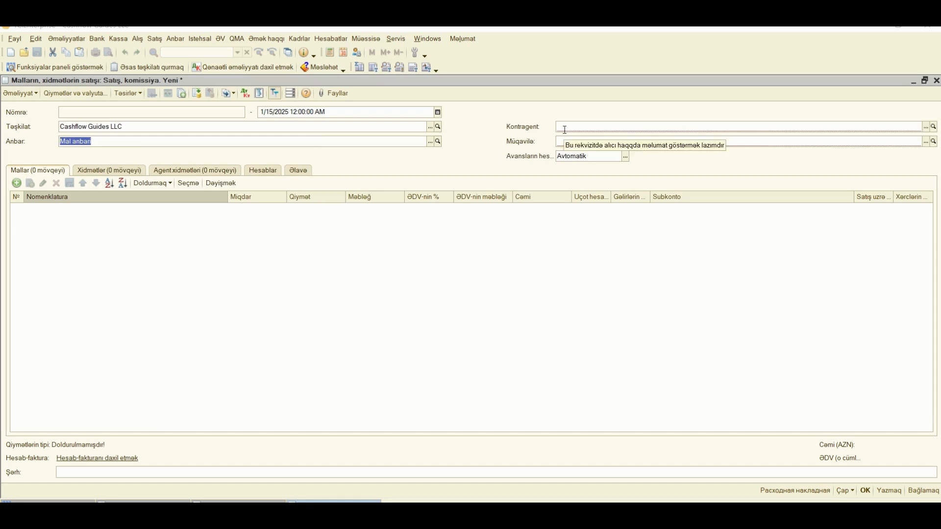
Choose Smart Office MMC from the Cashflow Guides LLC sales counterparties (Satış kontragentlər) as the document's buyer.
left_click(925, 127)
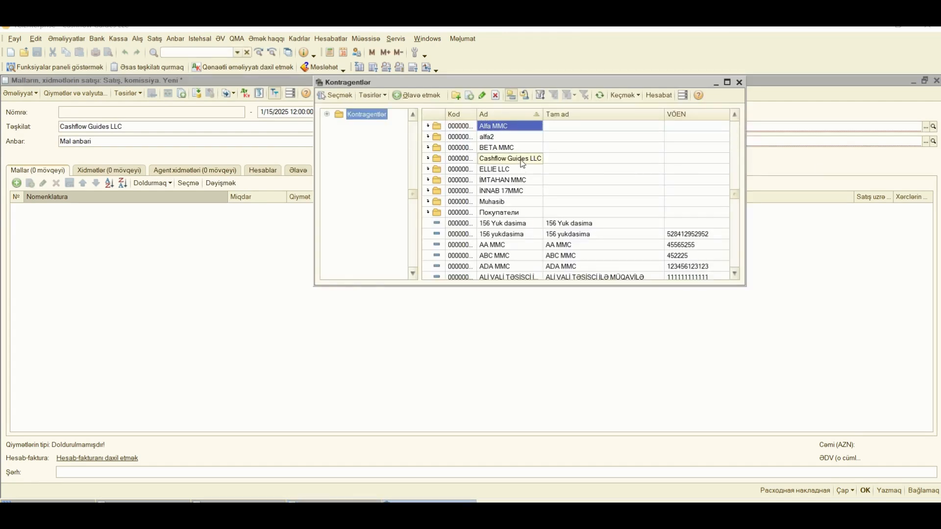
double_click(522, 160)
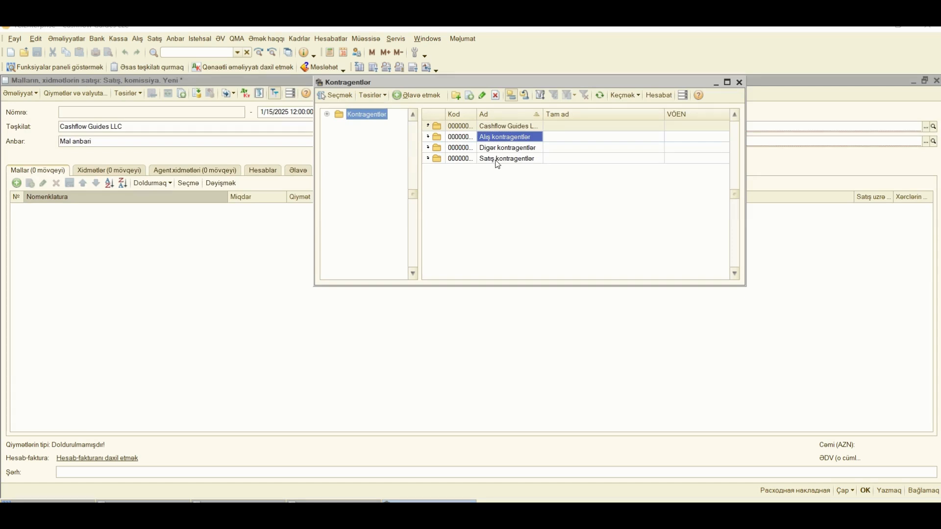
left_click(498, 159)
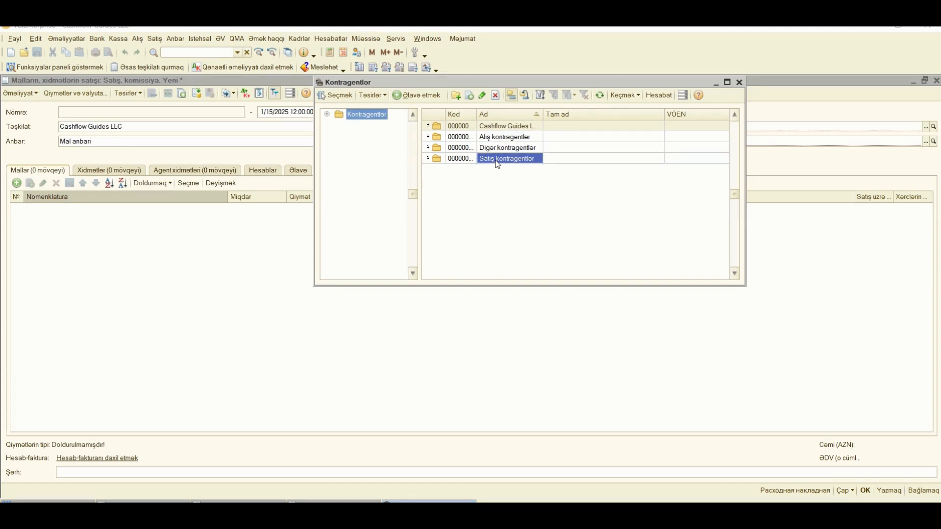
double_click(498, 159)
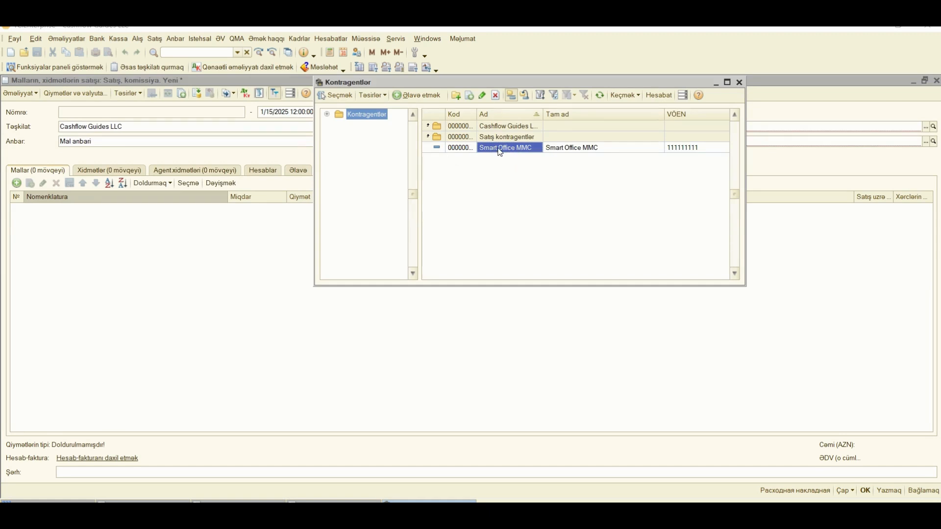
double_click(500, 151)
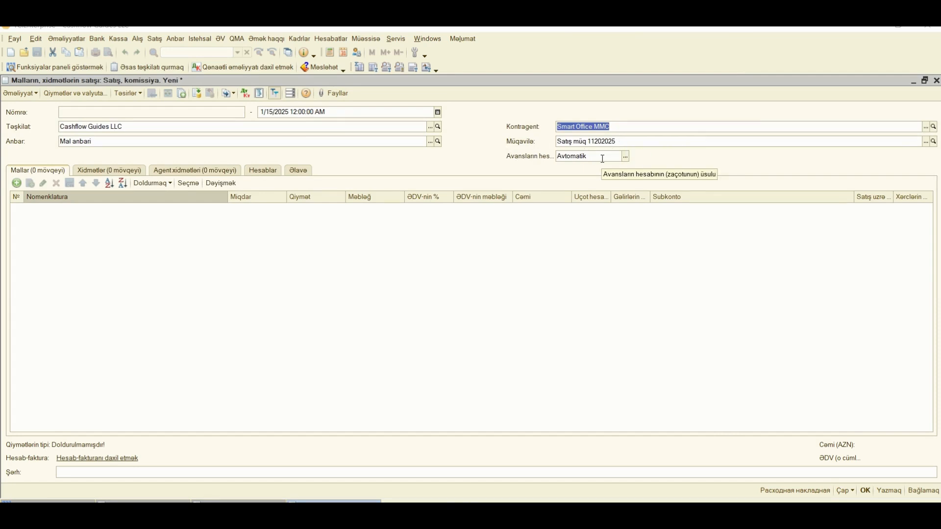
left_click(618, 156)
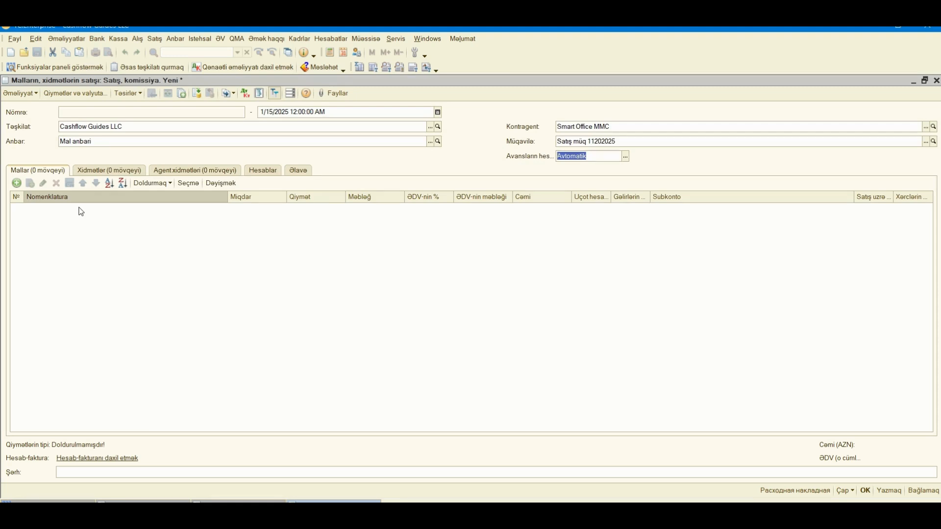
Add a goods line with the item "Komputer" from the Cashflow Guides LLC group under Товары-mal.
left_click(16, 184)
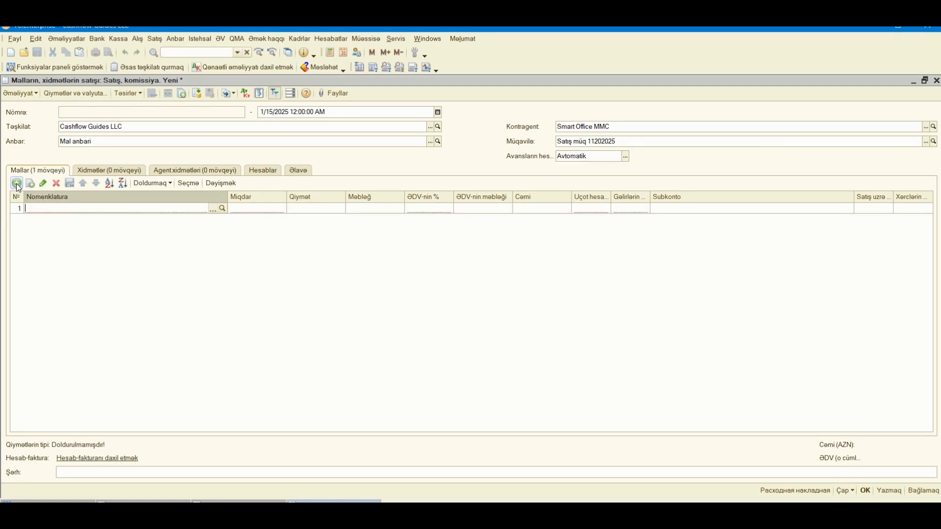
left_click(214, 209)
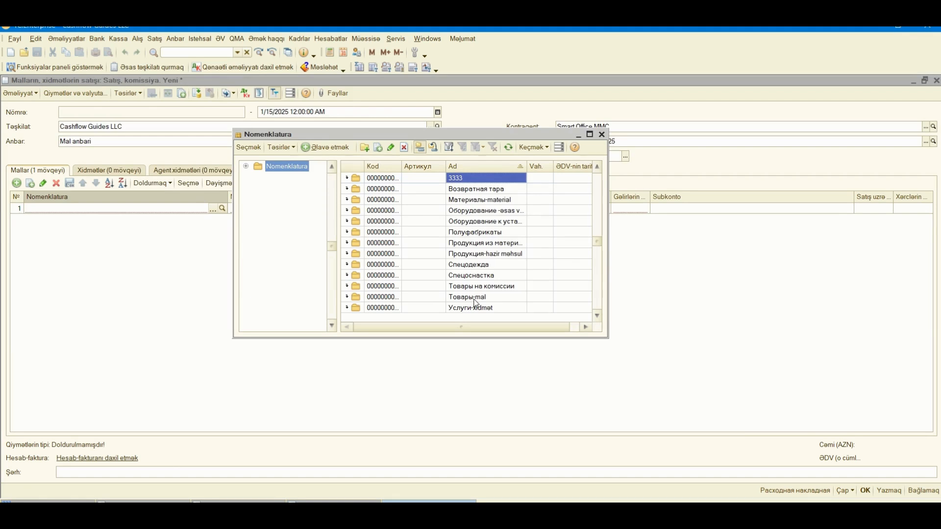
left_click(491, 201)
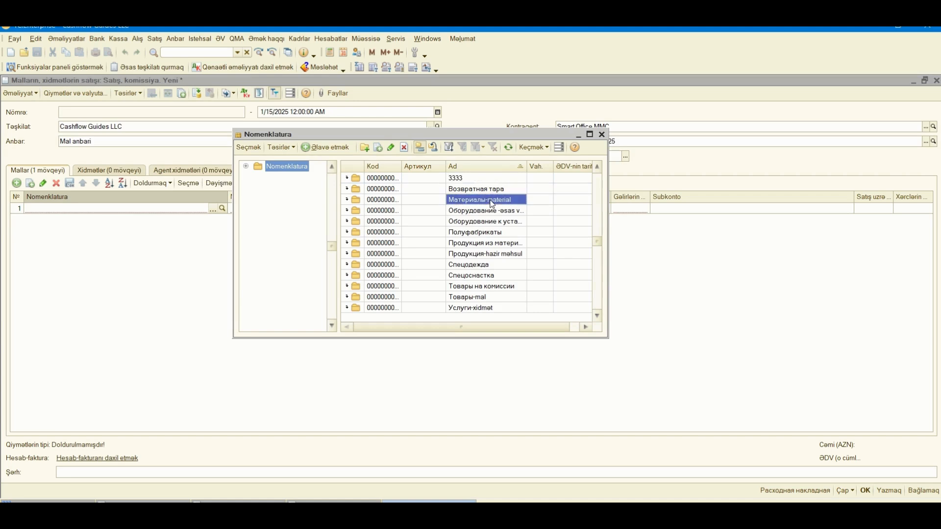
left_click(492, 245)
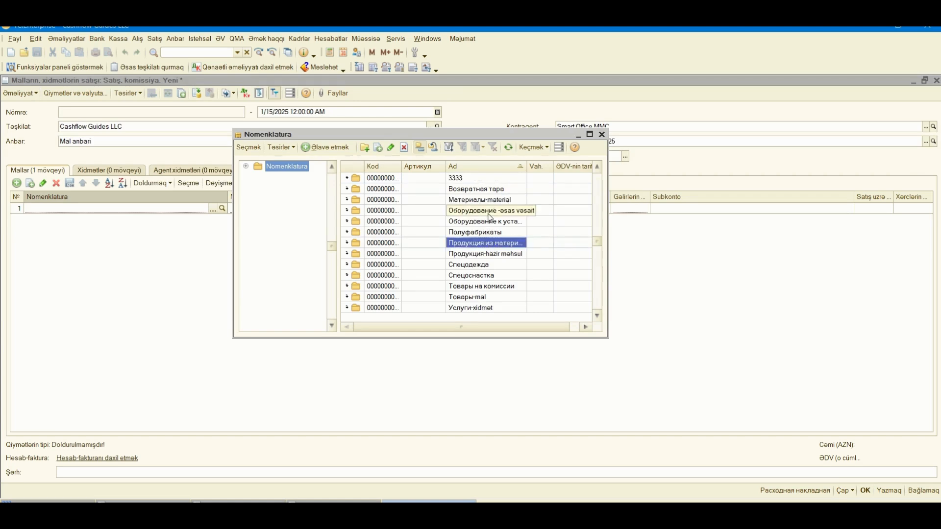
left_click(490, 212)
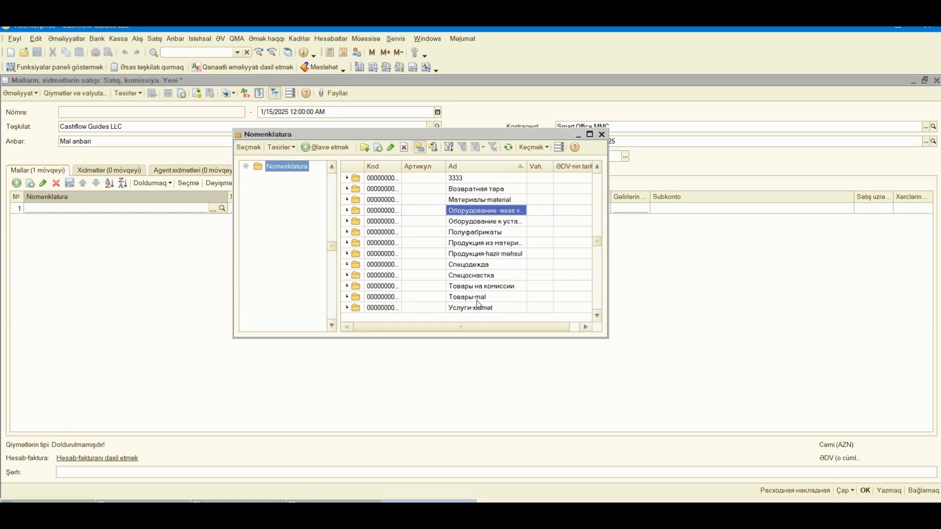
double_click(472, 297)
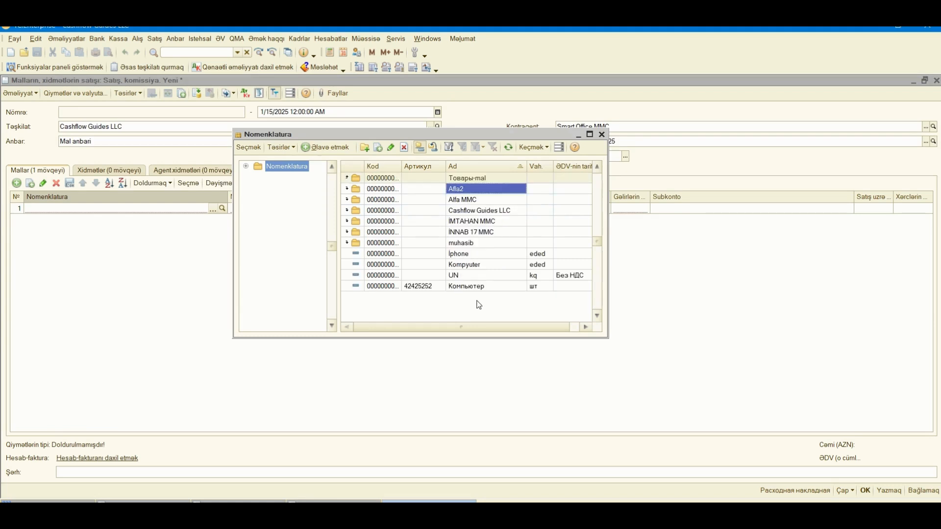
double_click(484, 216)
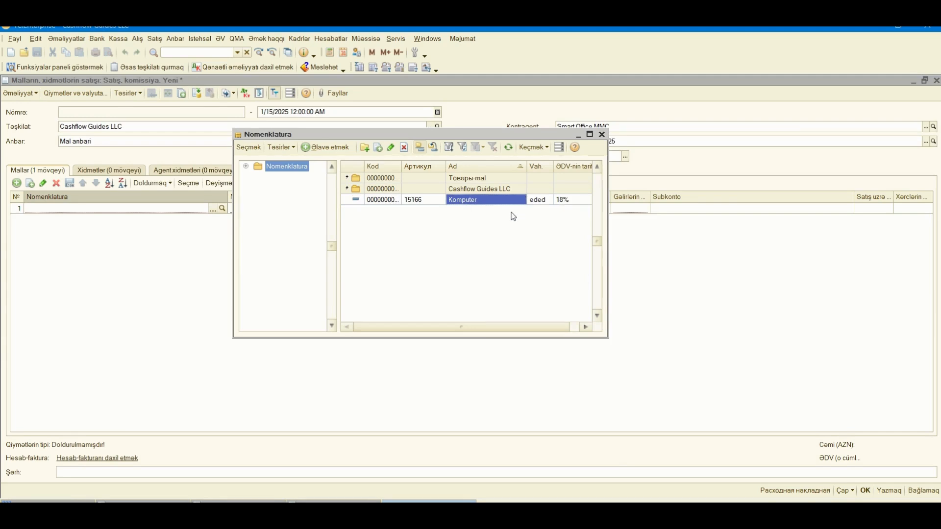
double_click(476, 200)
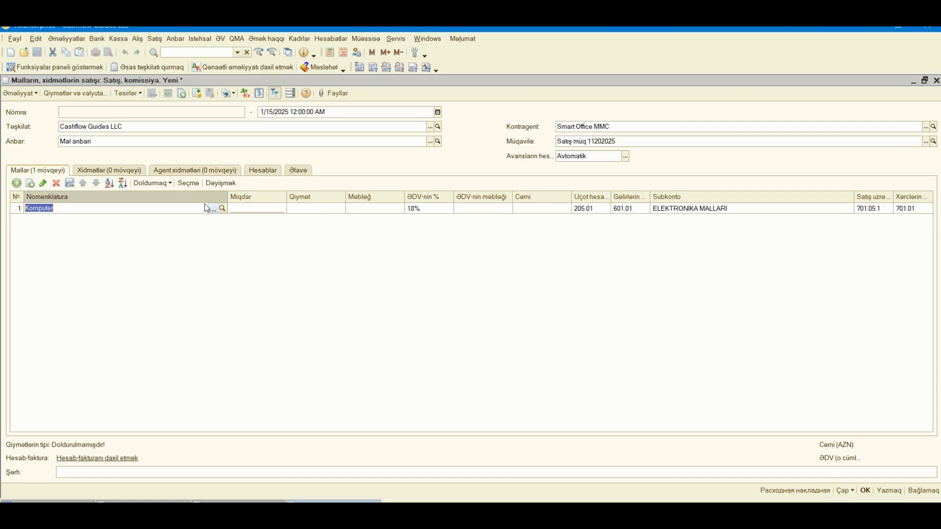
Set the Komputer line's quantity to 5 and its price to 800.
left_click(269, 208)
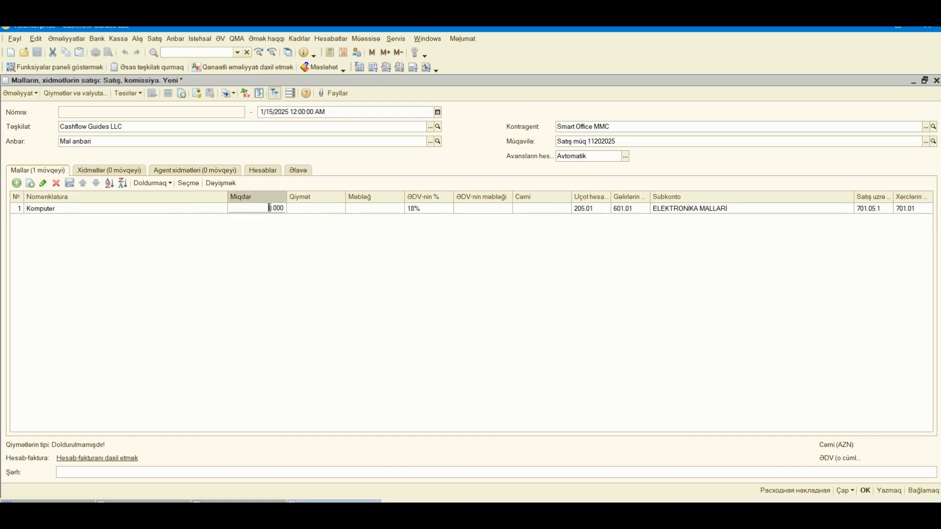
type("5")
left_click(312, 208)
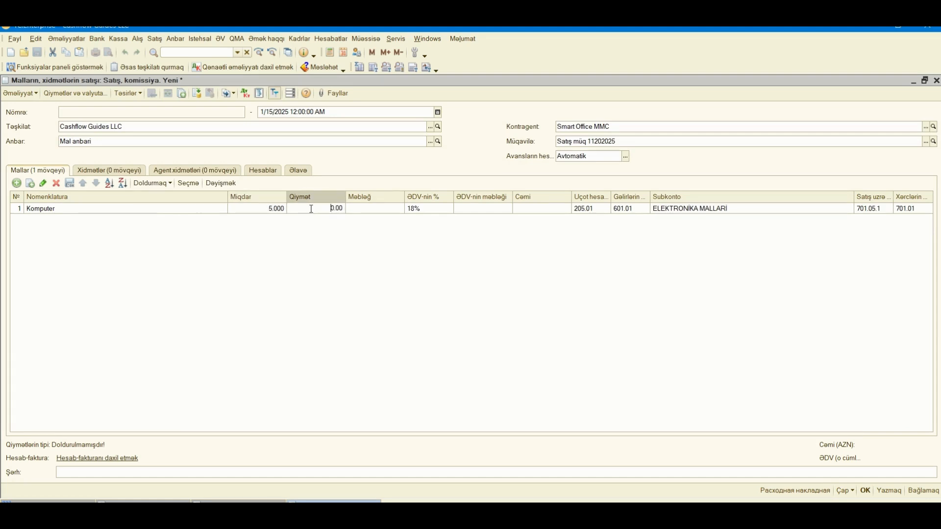
type("800")
key("Return")
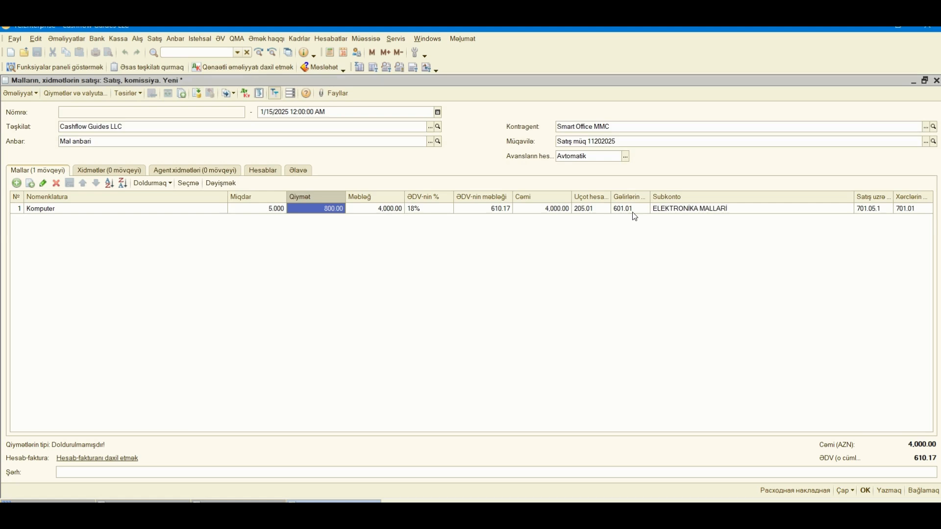
Review the Komputer line's sales account, VAT amount and line total, along with the document's overall total and VAT.
left_click(879, 209)
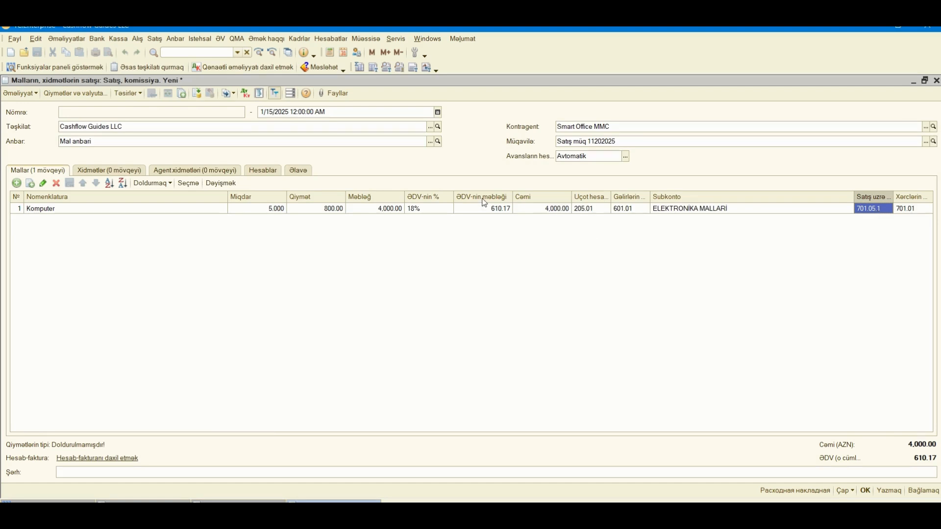
left_click(503, 208)
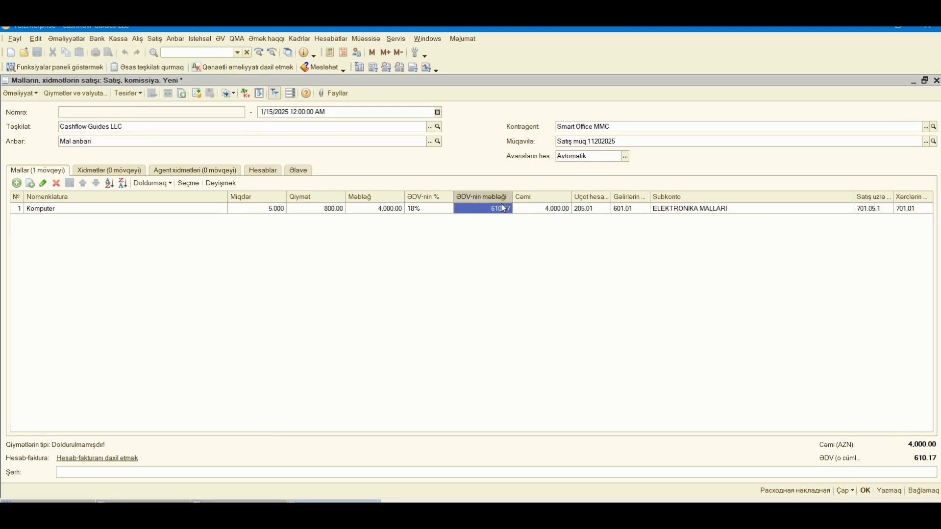
left_click(559, 210)
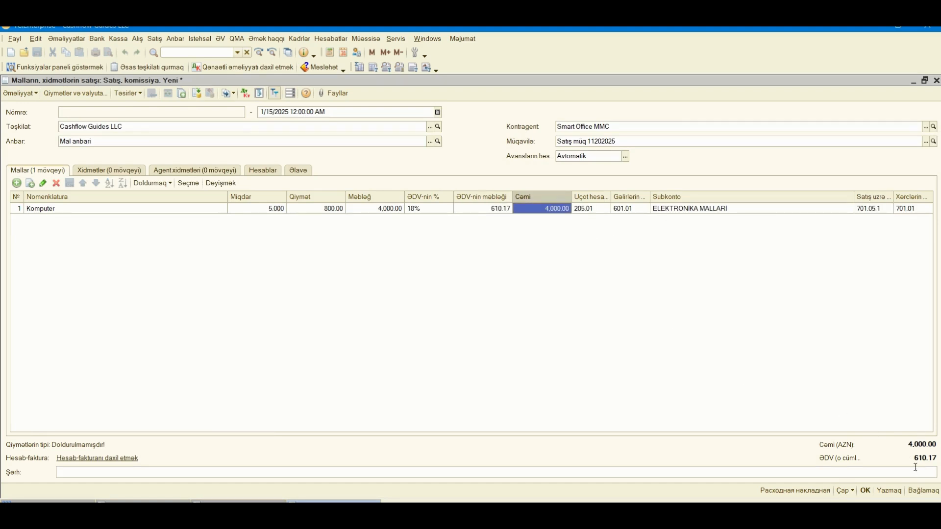
double_click(923, 445)
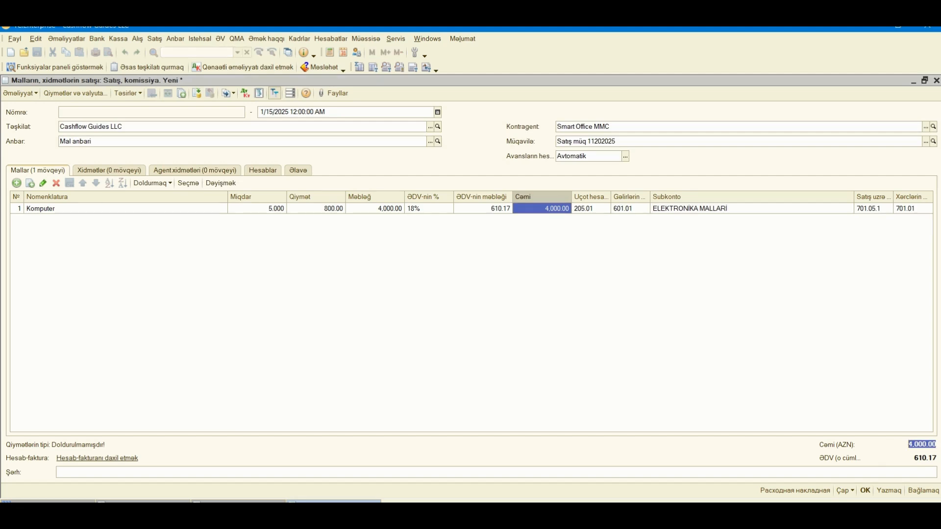
key("Tab")
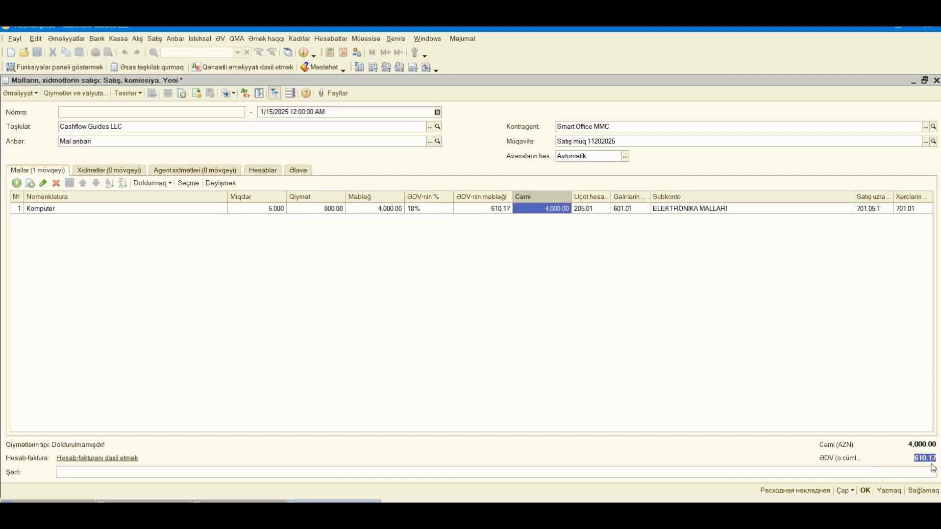
left_click(505, 391)
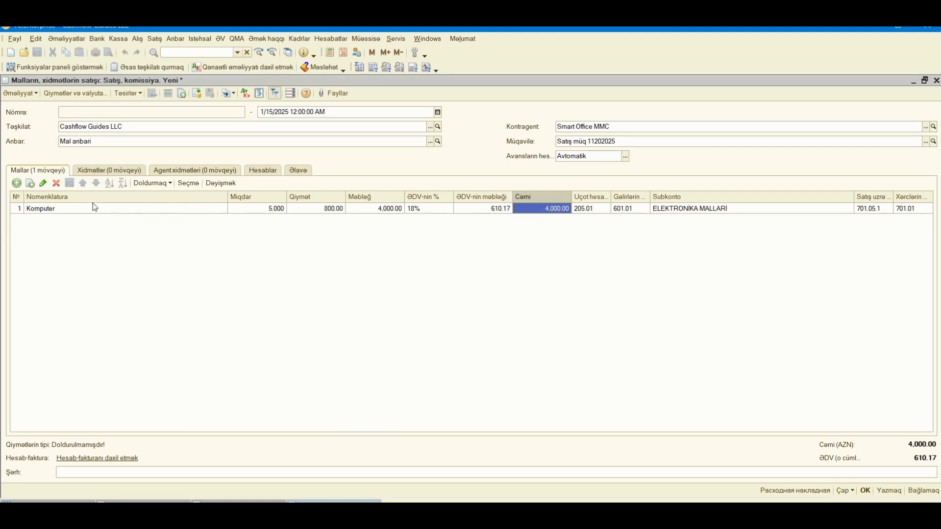
Delete the Komputer line and refill the goods table by receipt (Mədaxil üzrə doldurmaq) from the 1/10/2025 Samsung MMC purchase document.
left_click(56, 183)
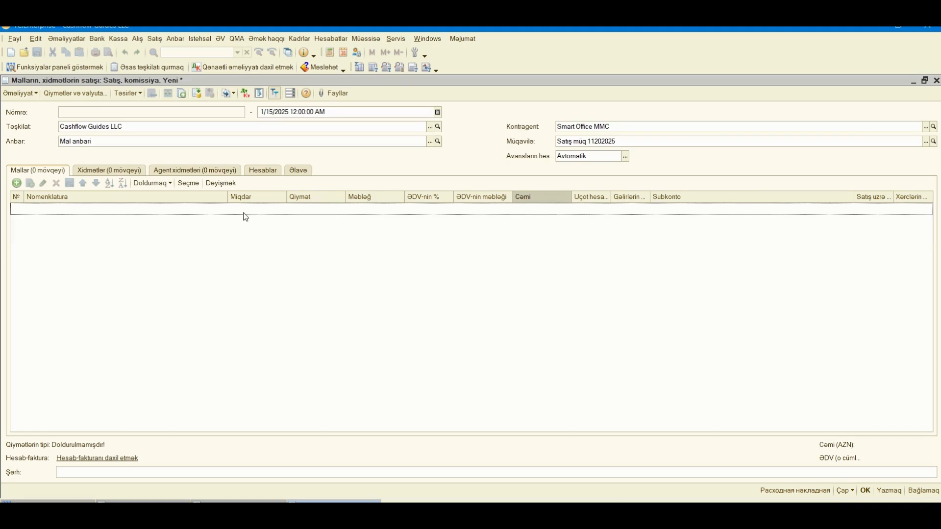
left_click(153, 183)
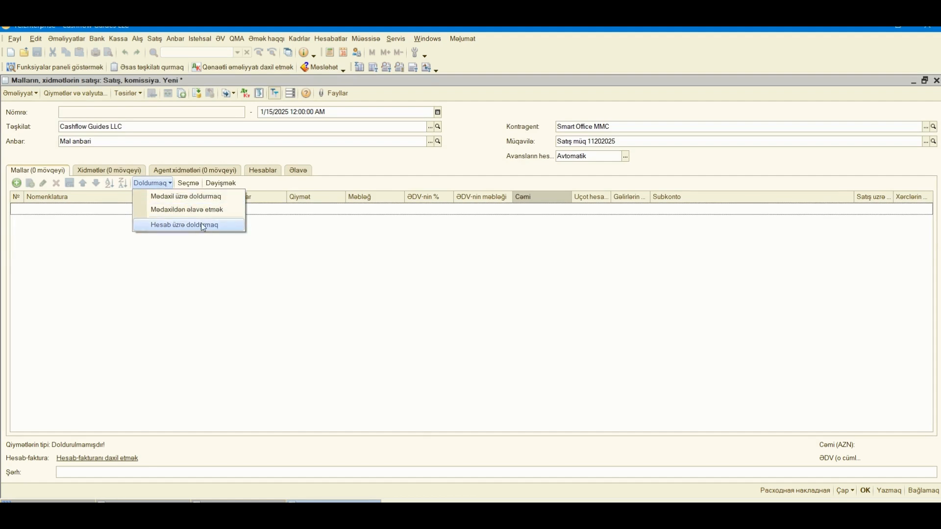
left_click(185, 197)
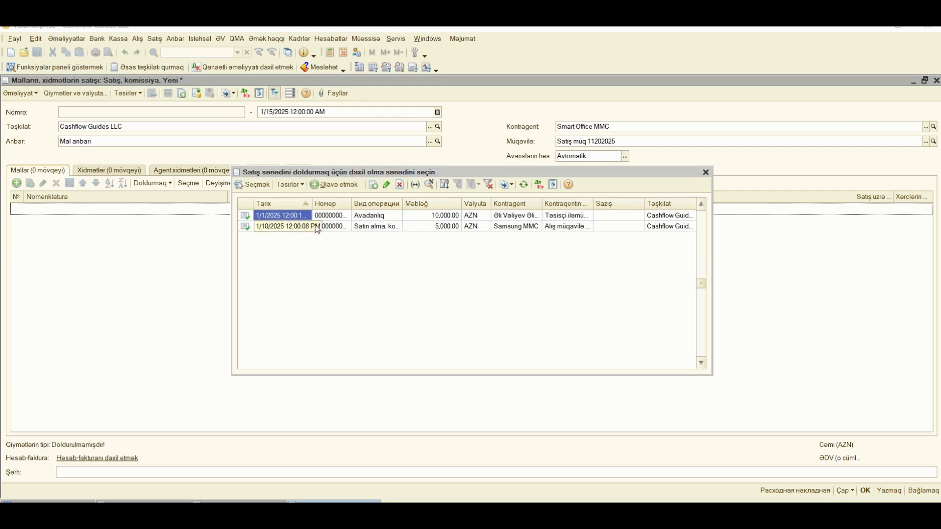
left_click(292, 229)
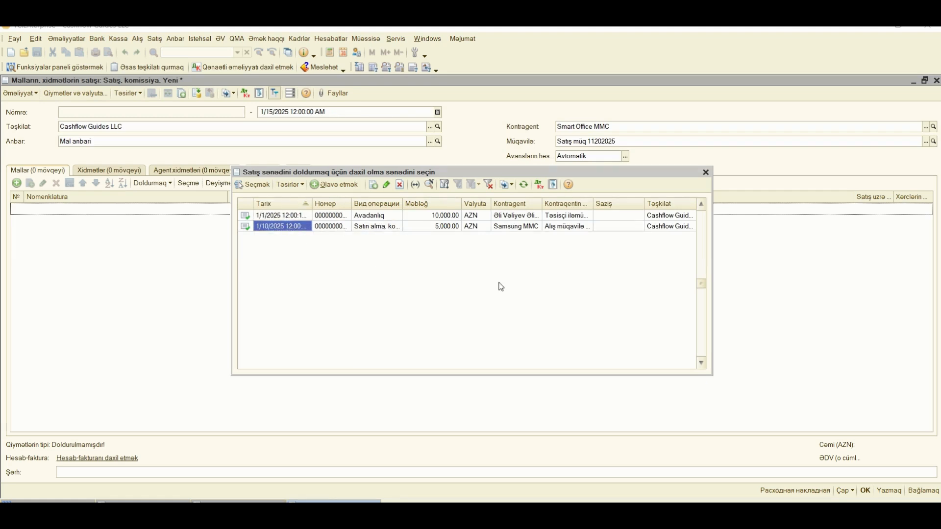
double_click(298, 229)
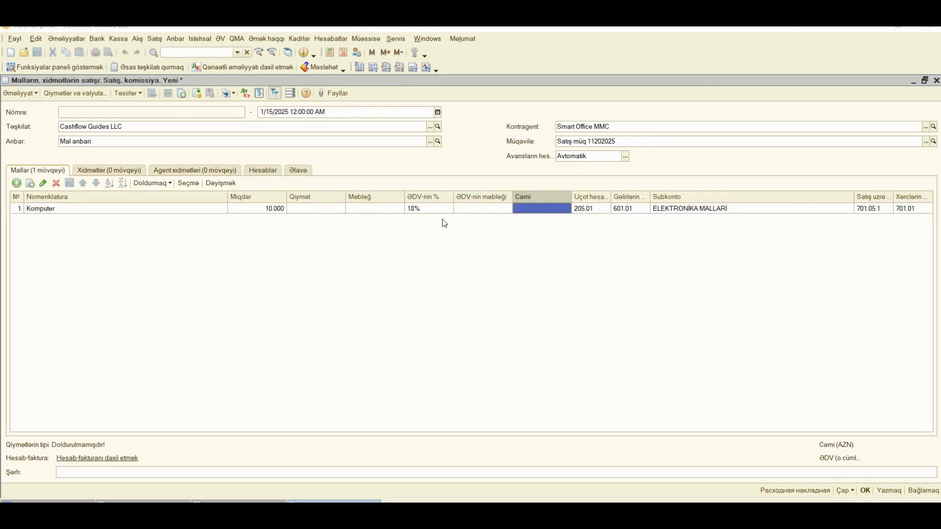
Set the receipt-filled Komputer line's quantity (Miqdar) to 5 and its price (Qiymət) to 800.
left_click(270, 212)
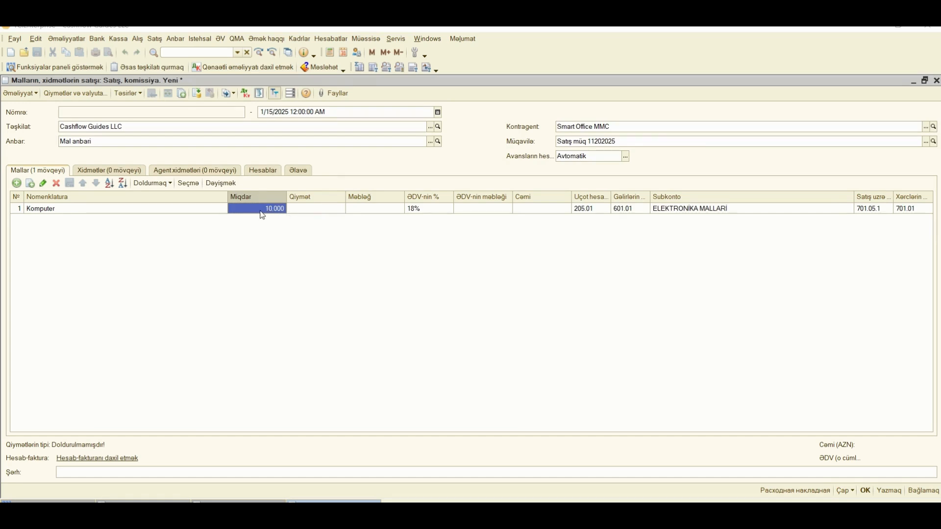
double_click(273, 208)
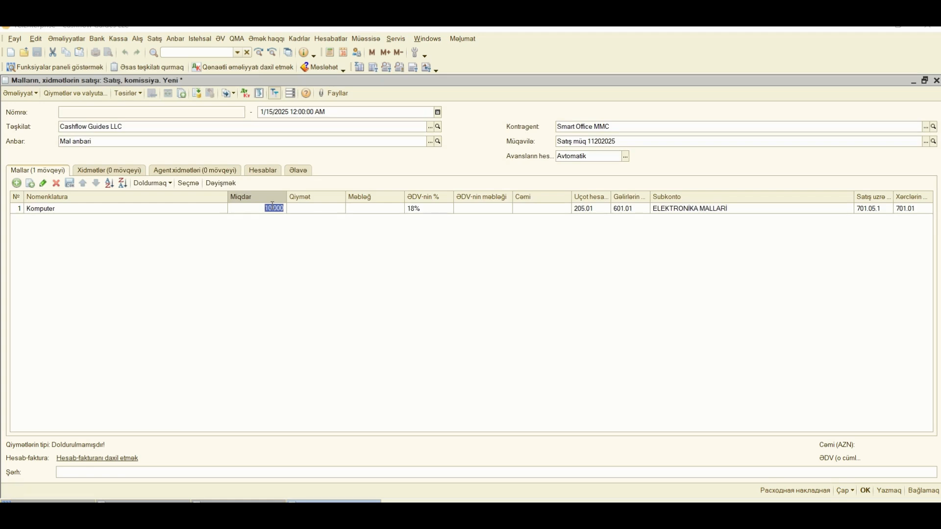
key("BackSpace")
left_click(315, 211)
left_click(316, 210)
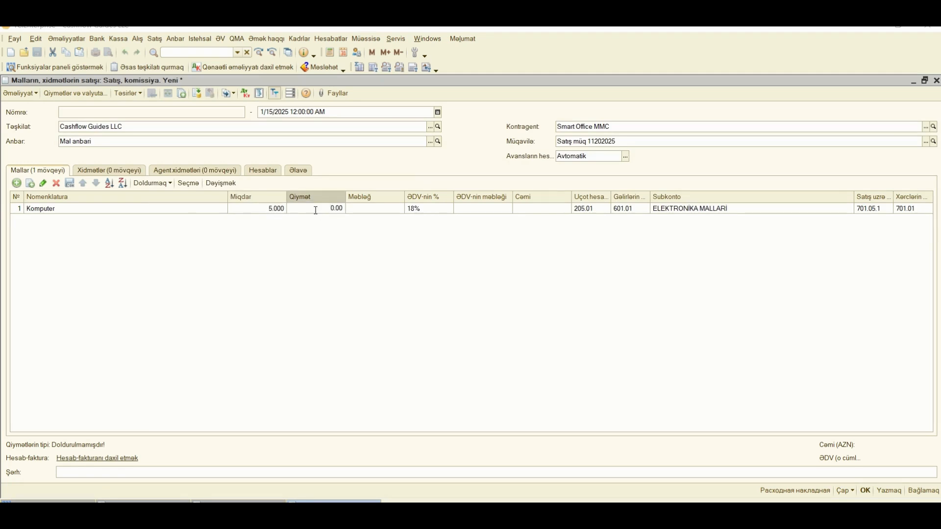
type("800")
left_click(375, 216)
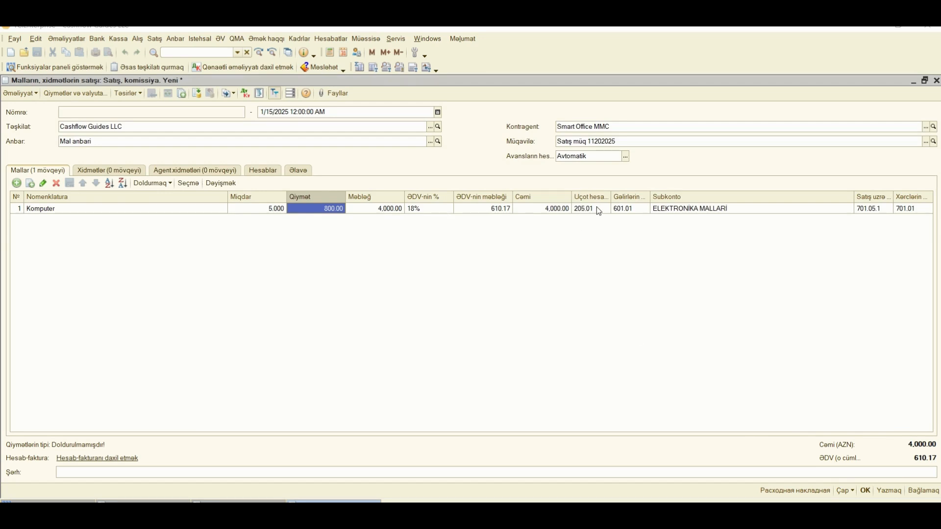
Review the Komputer line's inventory account, income account and sales VAT account.
left_click(629, 209)
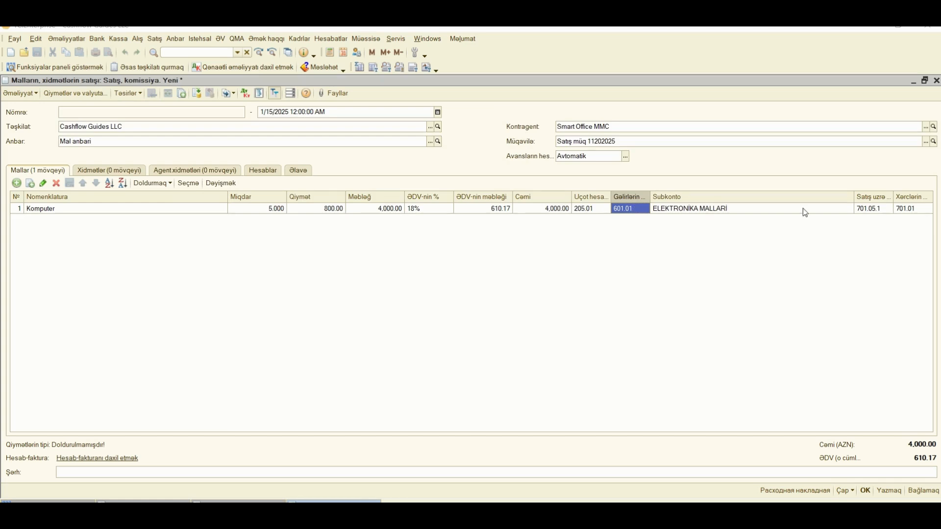
left_click(879, 209)
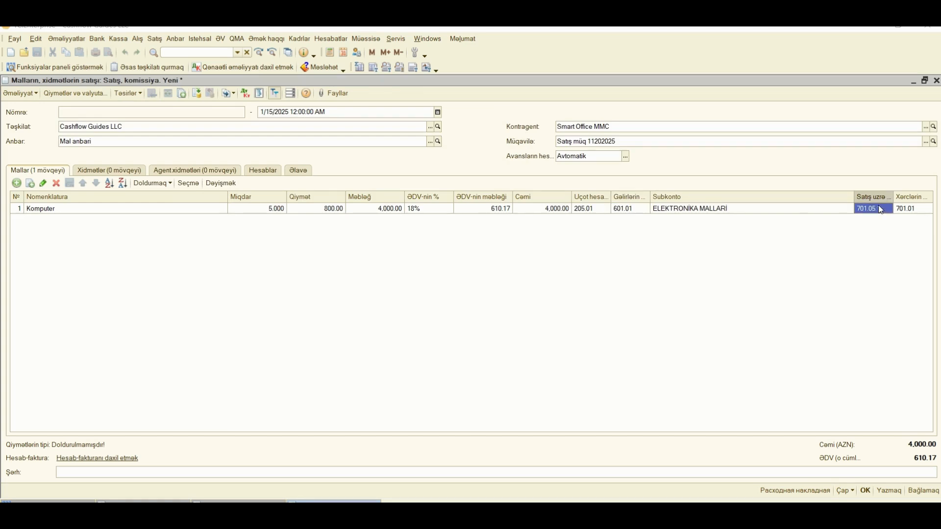
left_click(587, 210)
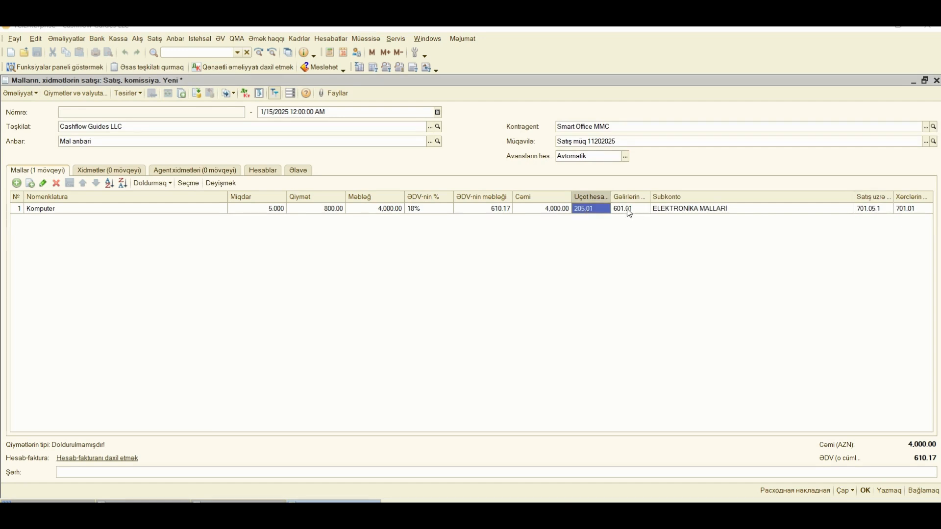
left_click(628, 209)
left_click(582, 210)
left_click(634, 210)
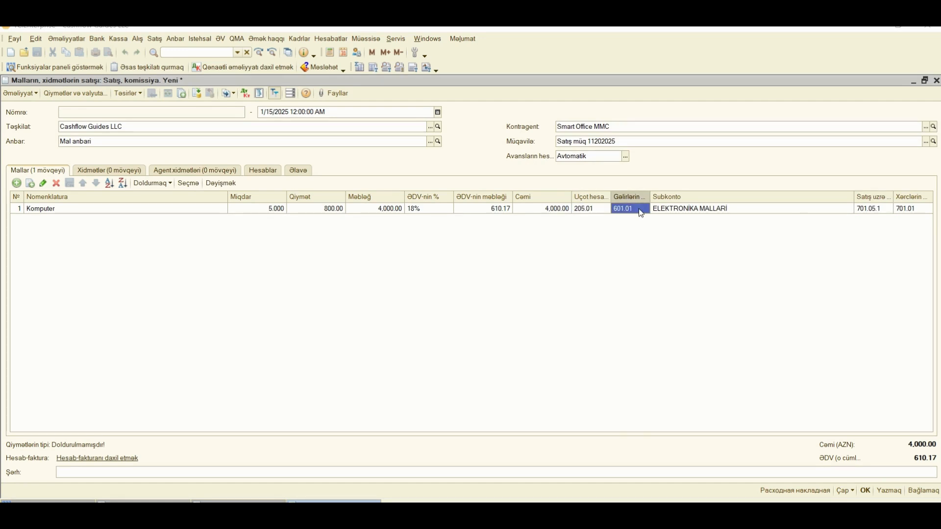
left_click(863, 210)
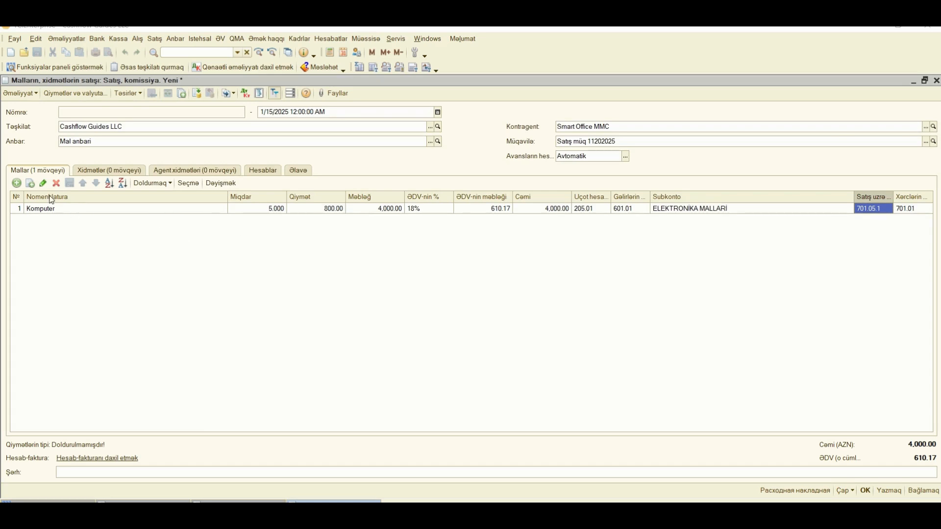
Delete the goods line and pick Komputer from Товары-mal > Cashflow Guides LLC in the item selection (Seçmə).
left_click(56, 183)
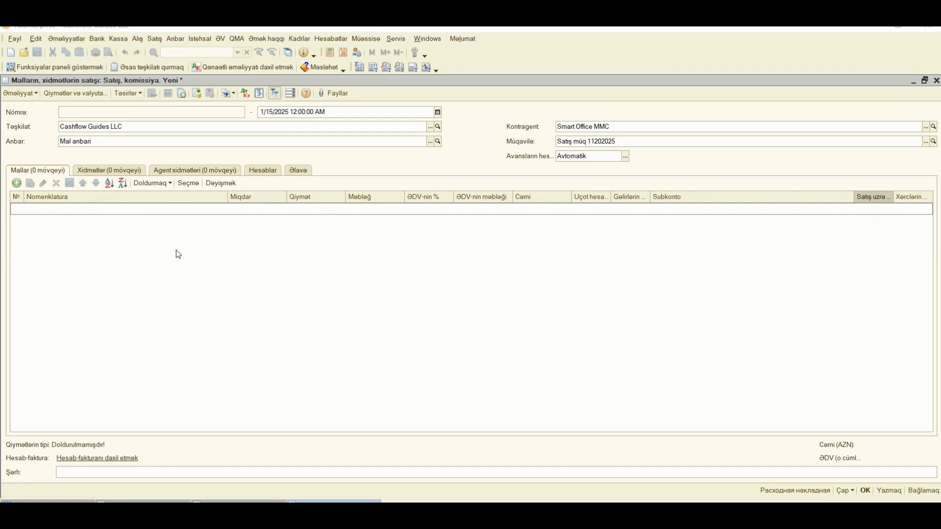
left_click(190, 184)
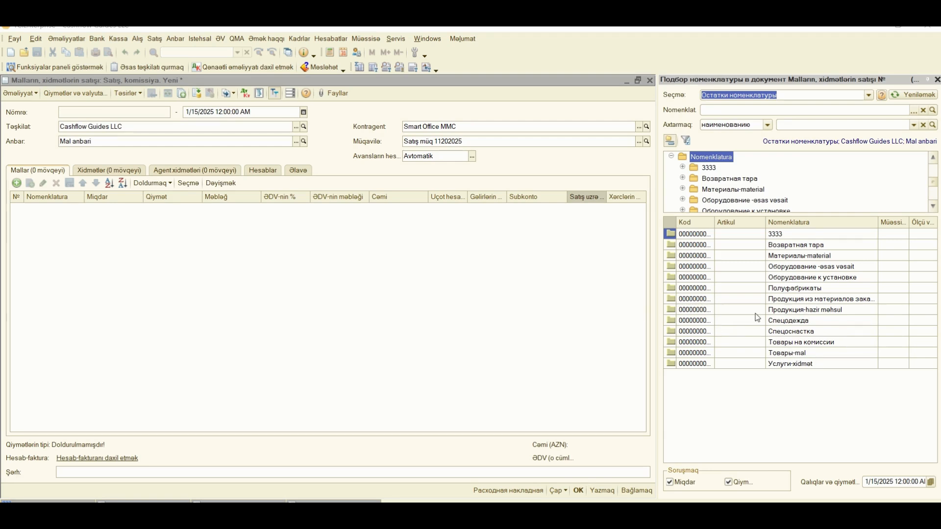
left_click(791, 355)
double_click(790, 355)
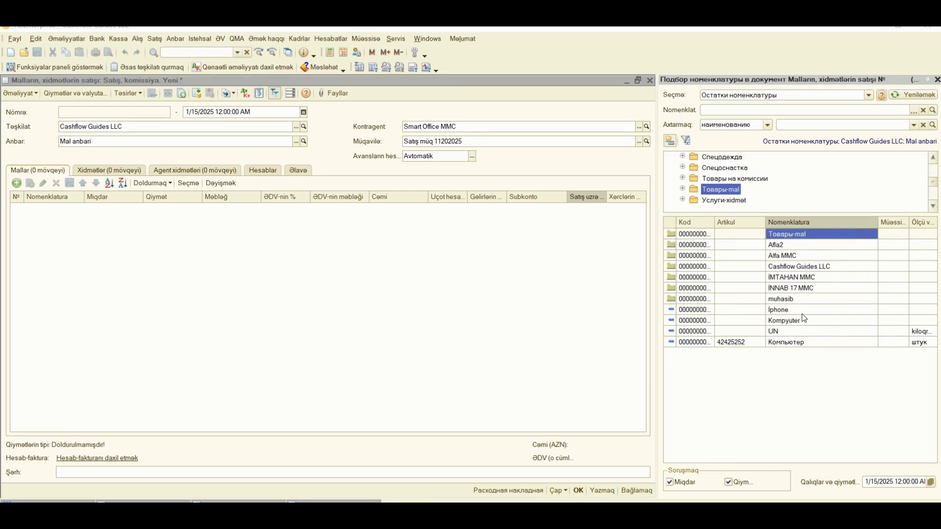
double_click(799, 266)
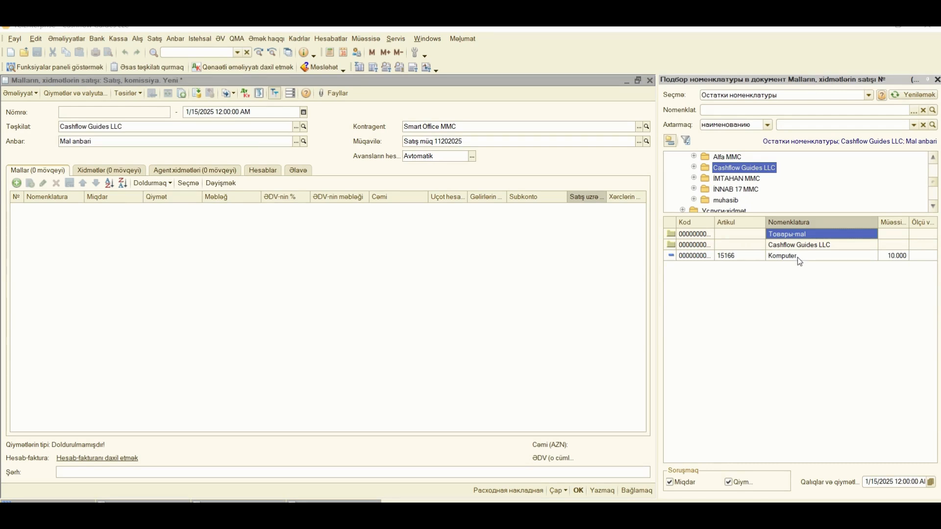
double_click(797, 256)
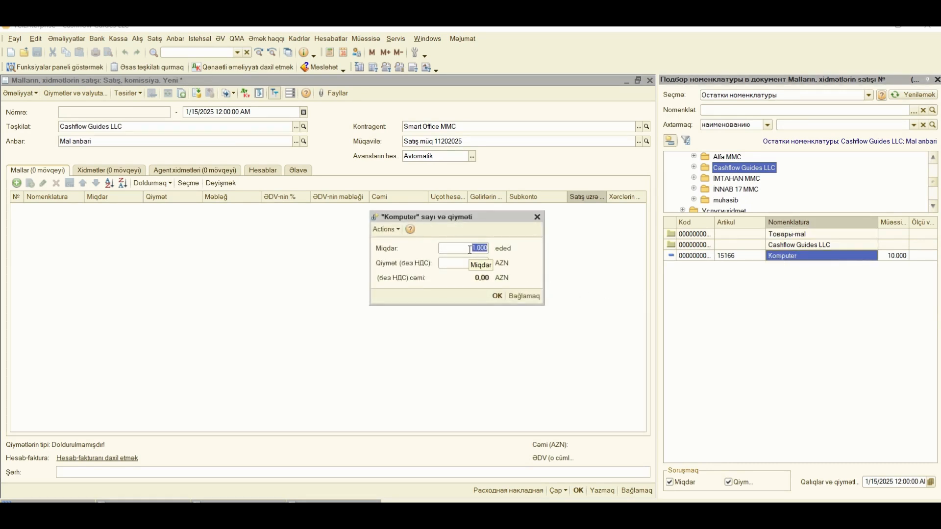
Add the picked Komputer item with quantity 5 and a price without VAT of 800 AZN.
type("5")
left_click(476, 264)
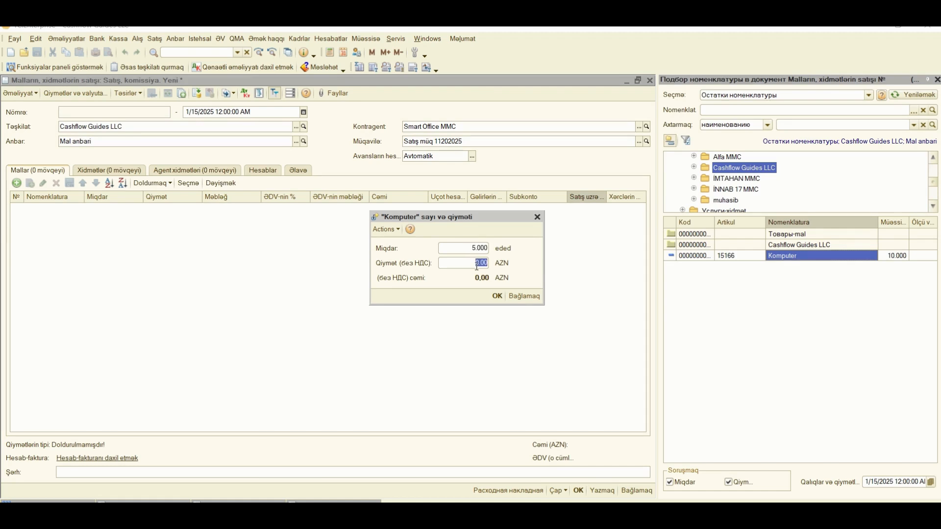
type("800")
left_click(498, 296)
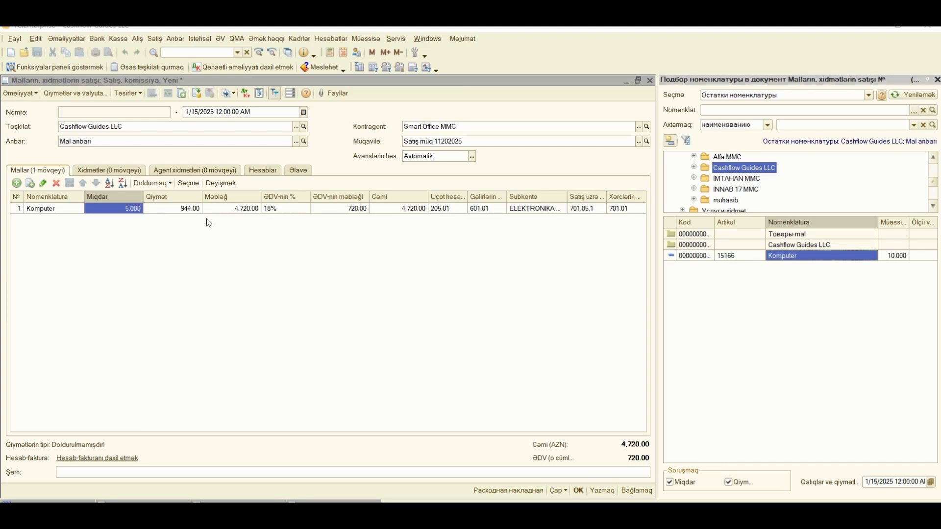
Examine the Komputer line's price, amount and VAT amount to see how VAT was applied to the entered price.
left_click(177, 208)
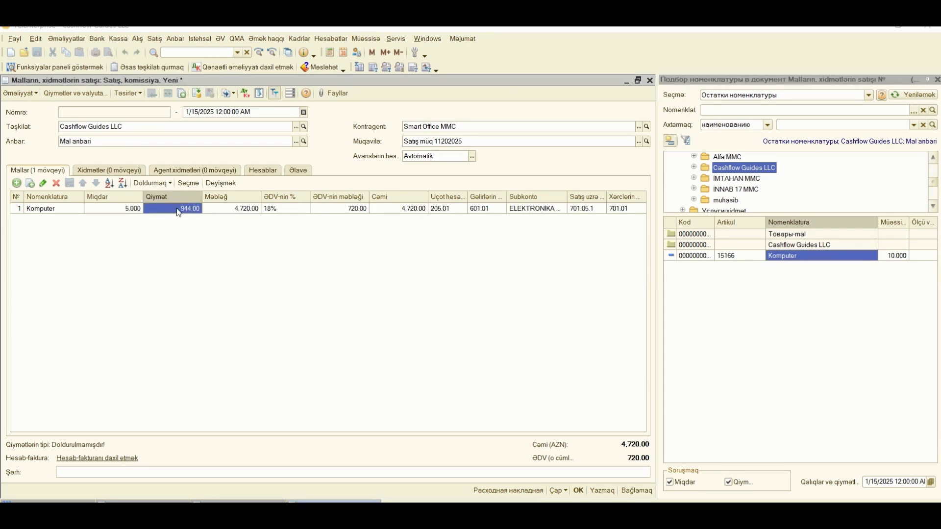
left_click(247, 210)
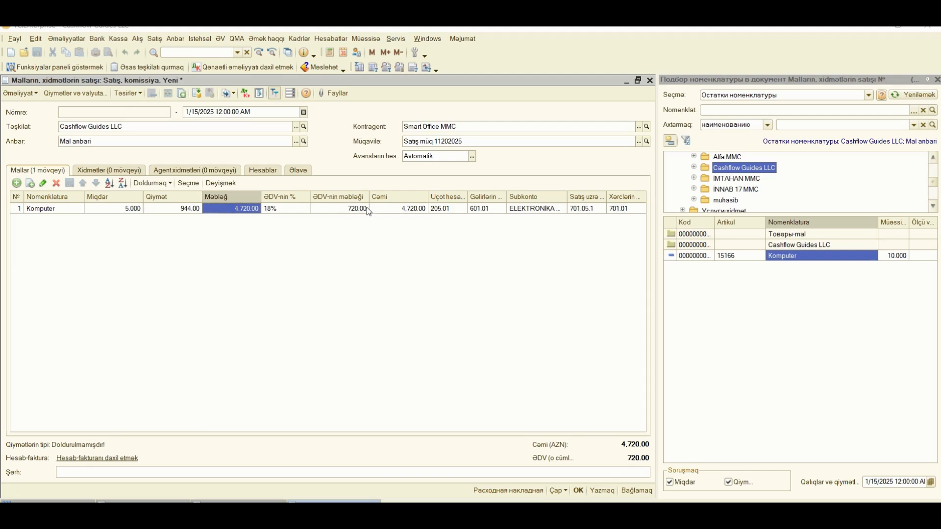
left_click(354, 210)
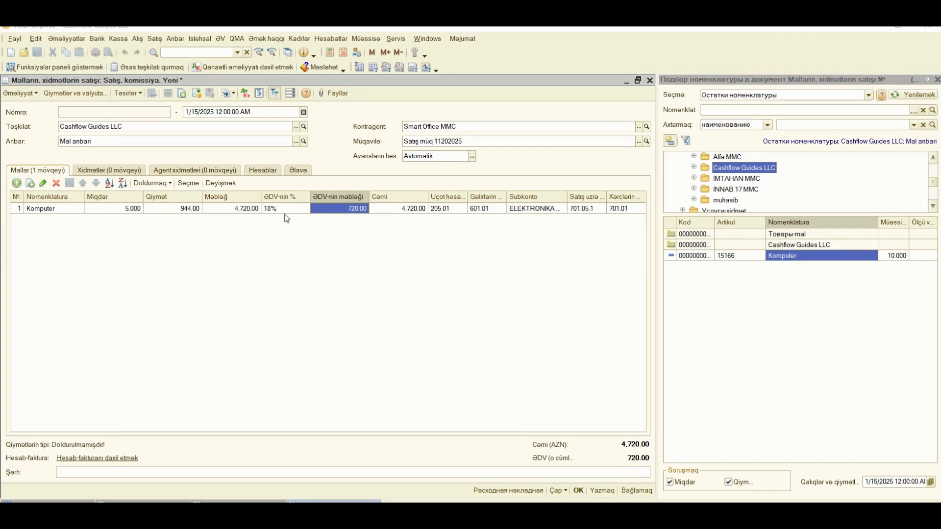
left_click(182, 209)
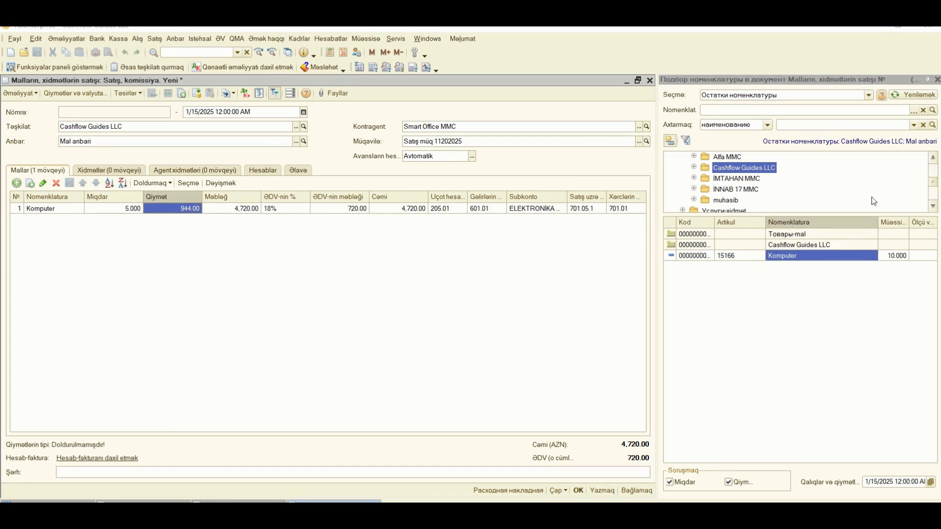
Delete the Komputer line and turn off "Məbləğ ƏDV daxil" in the document's price and currency settings.
left_click(57, 184)
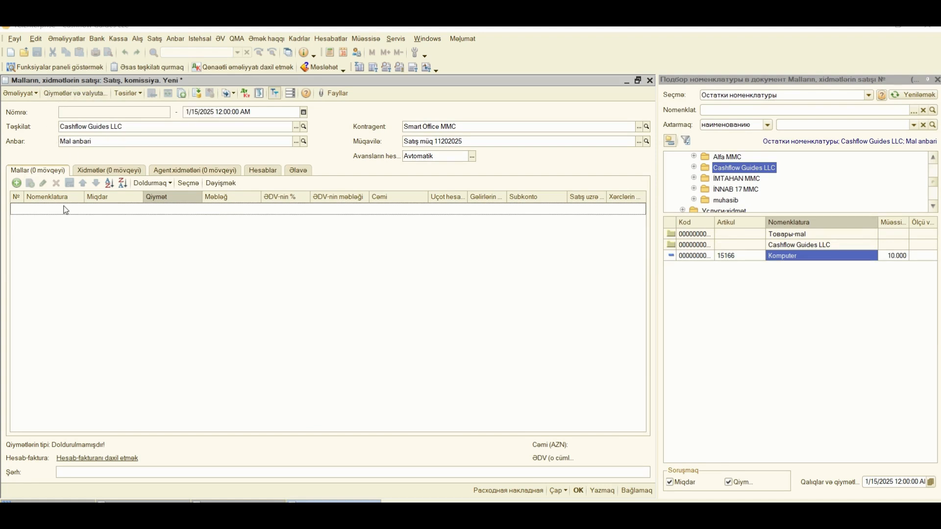
left_click(84, 93)
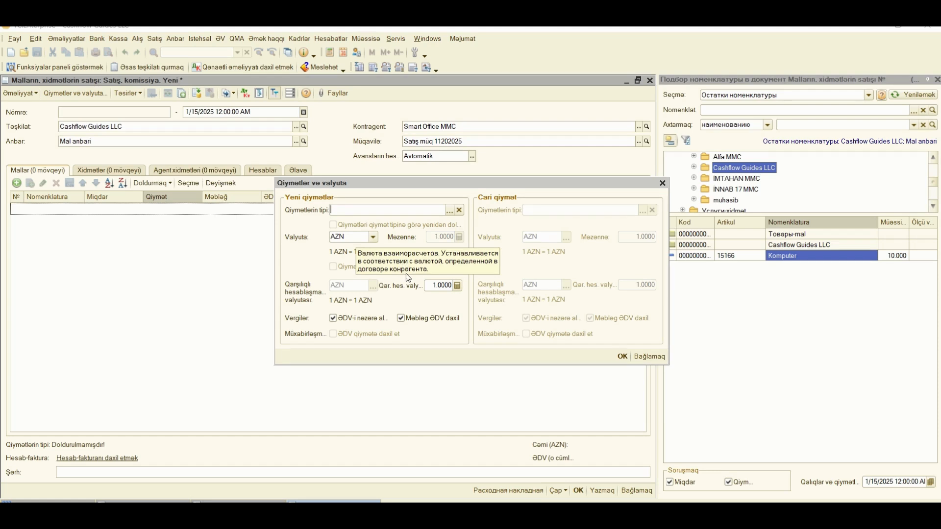
left_click(401, 318)
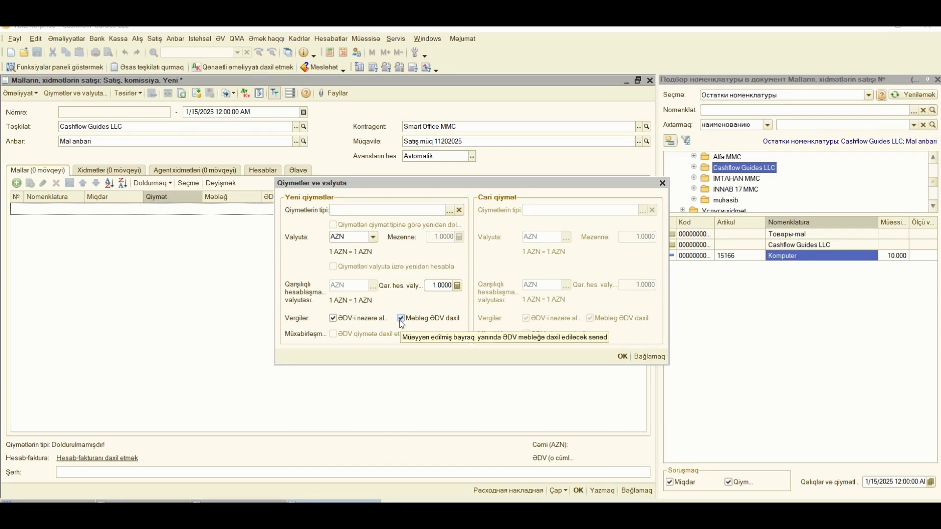
left_click(404, 318)
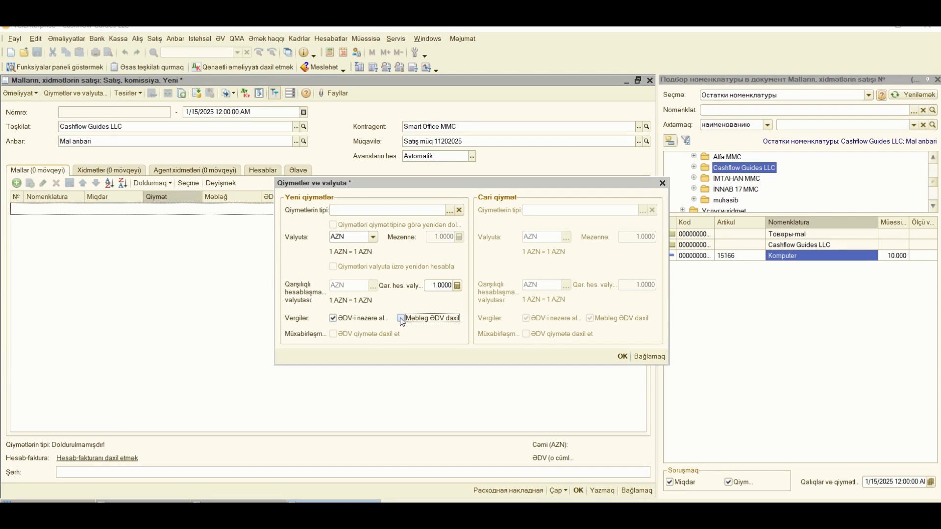
left_click(401, 319)
Set the document's price type (Qiymətlərin tipi) to "Satış qiyməti".
left_click(449, 211)
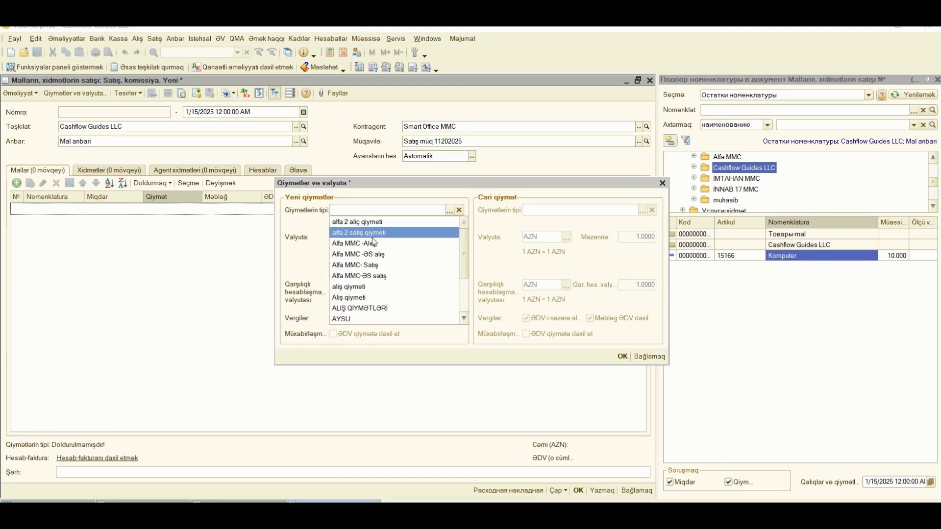
scroll(368, 308, "down", 2)
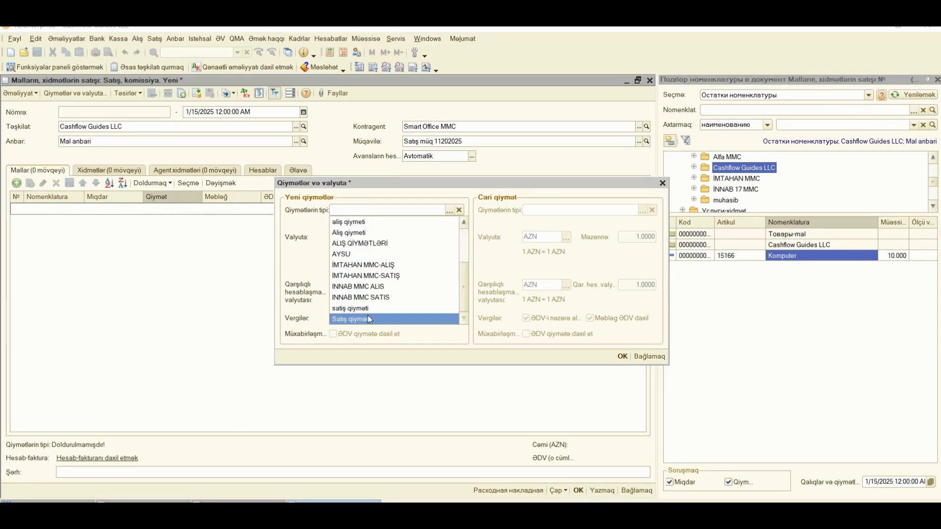
scroll(368, 316, "up", 2)
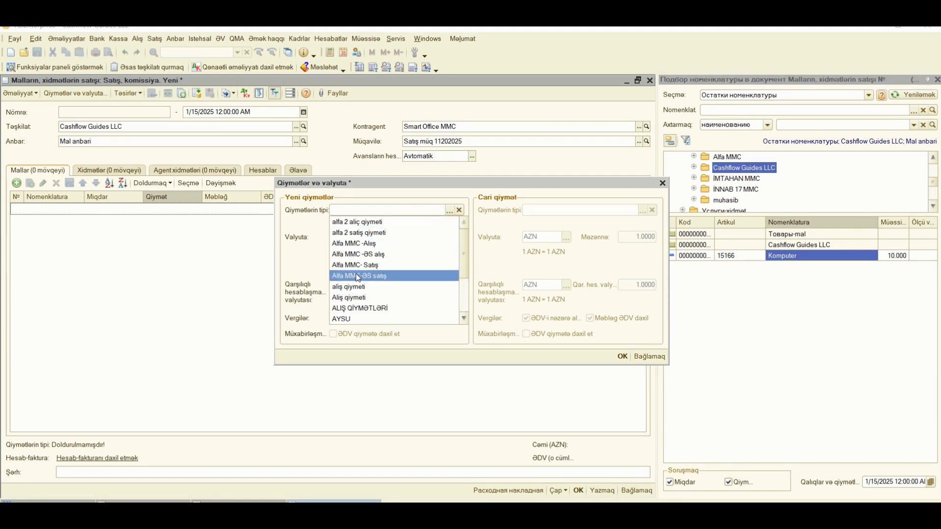
scroll(399, 272, "down", 1)
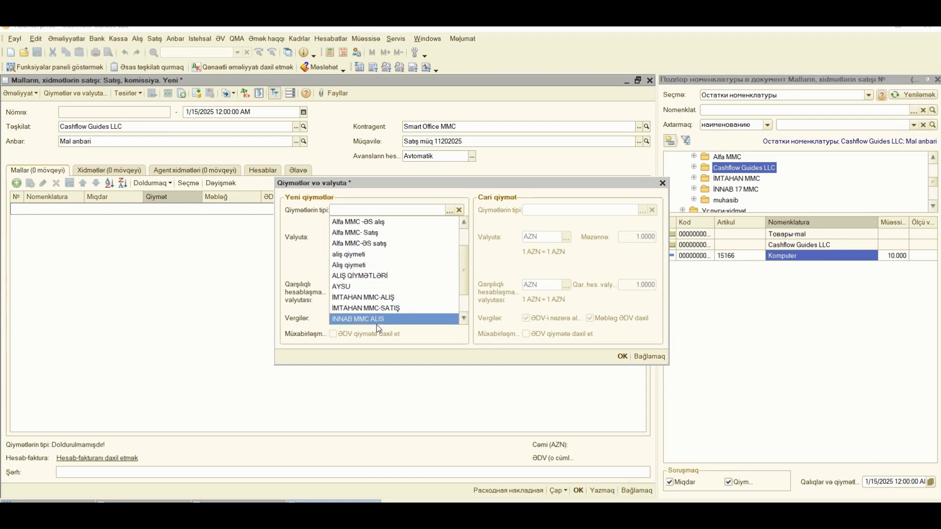
scroll(377, 325, "down", 1)
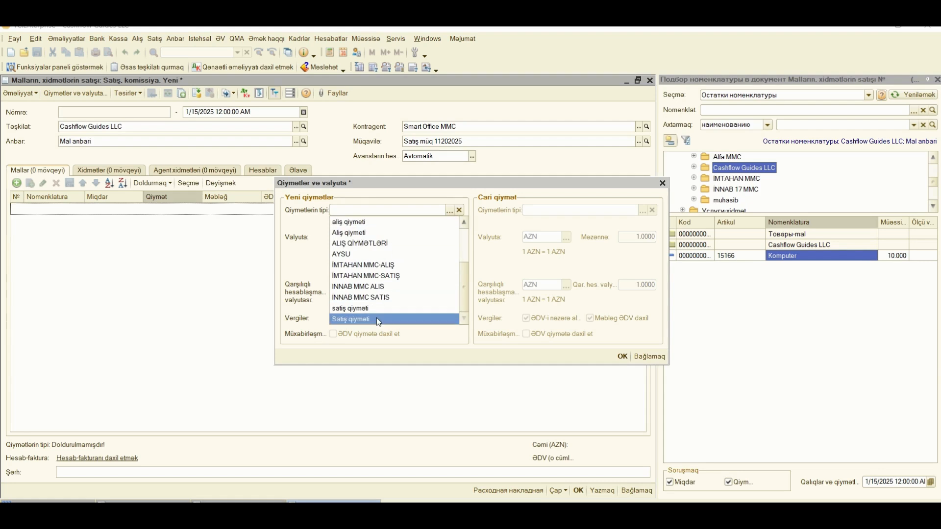
left_click(357, 320)
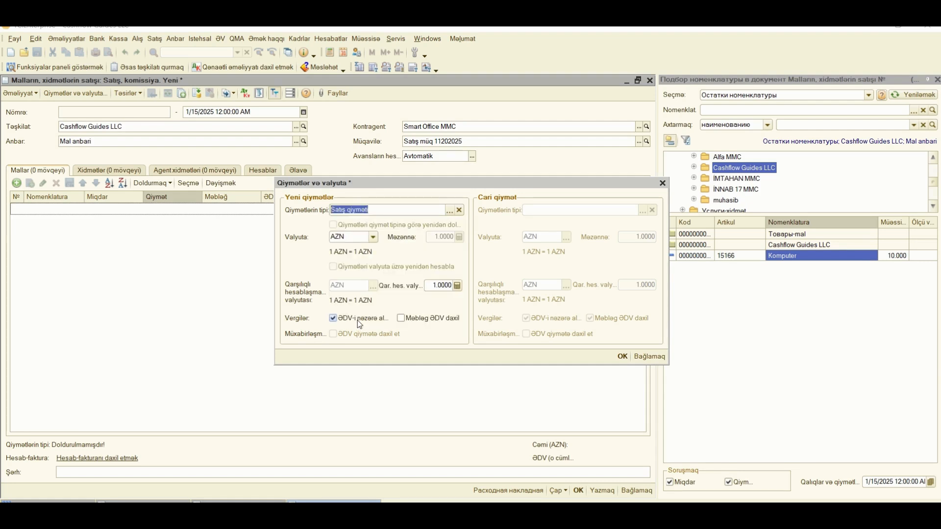
Apply the price and currency settings with "ƏDV-i nəzərə al" kept on, and close the item picker.
left_click(337, 319)
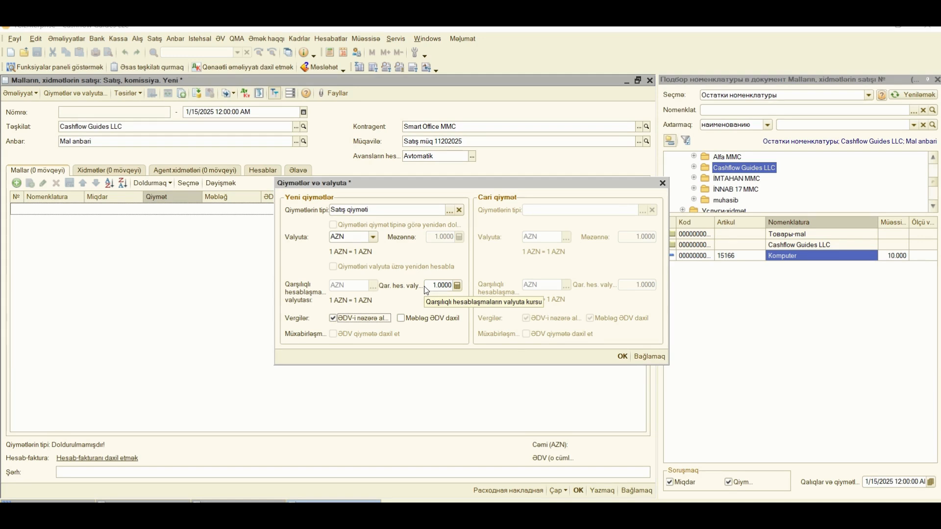
left_click(622, 356)
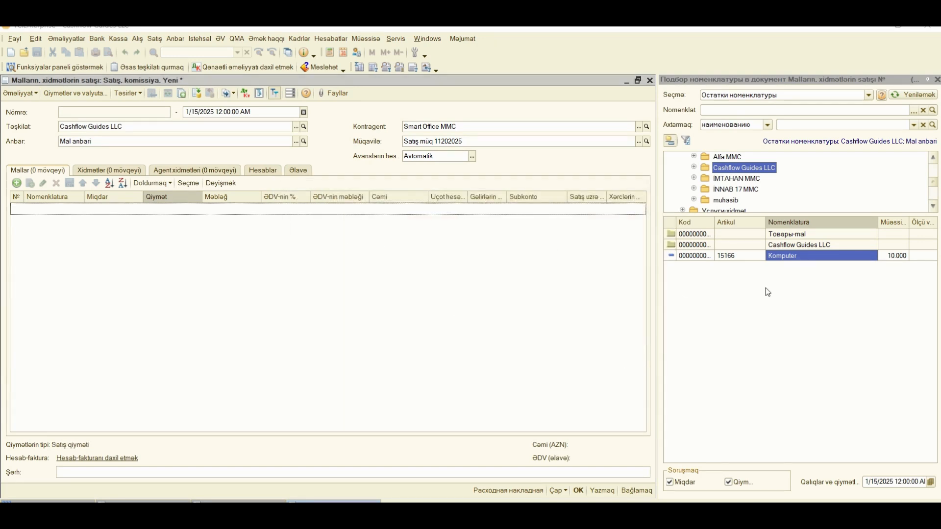
left_click(937, 80)
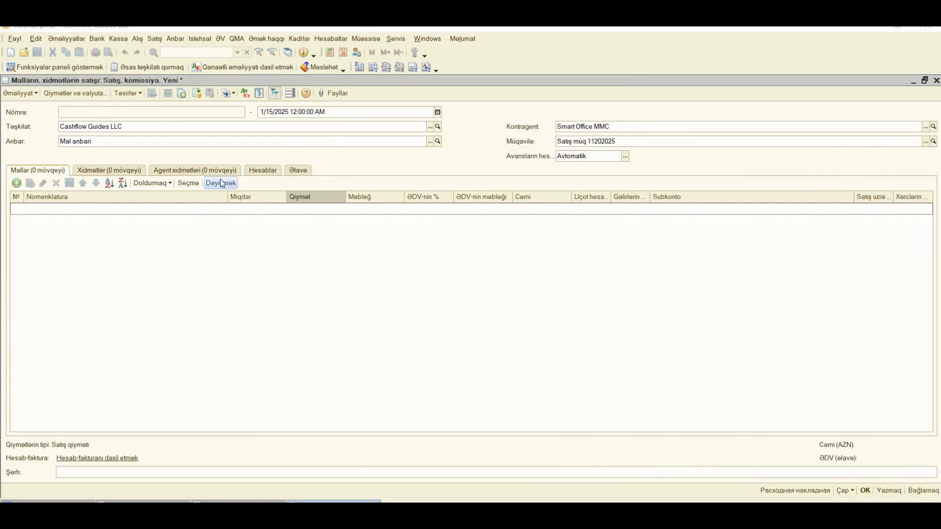
Add Komputer from the Cashflow Guides LLC folder under Товары-mal with quantity 5, accepting the price without VAT of 800 AZN.
left_click(188, 183)
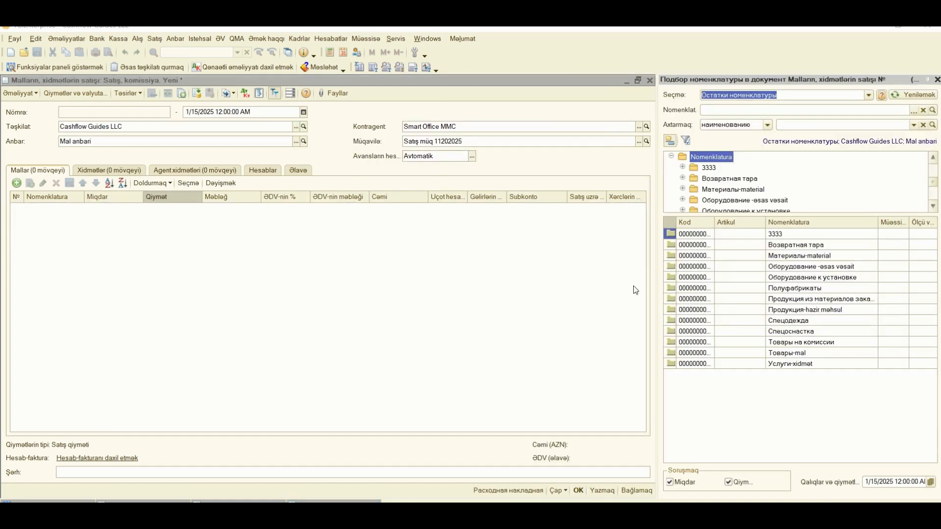
double_click(794, 352)
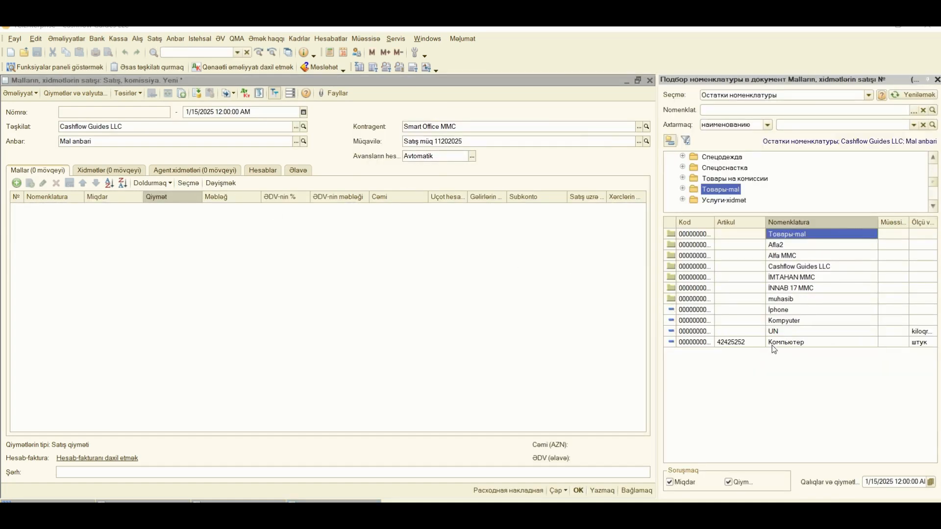
double_click(806, 268)
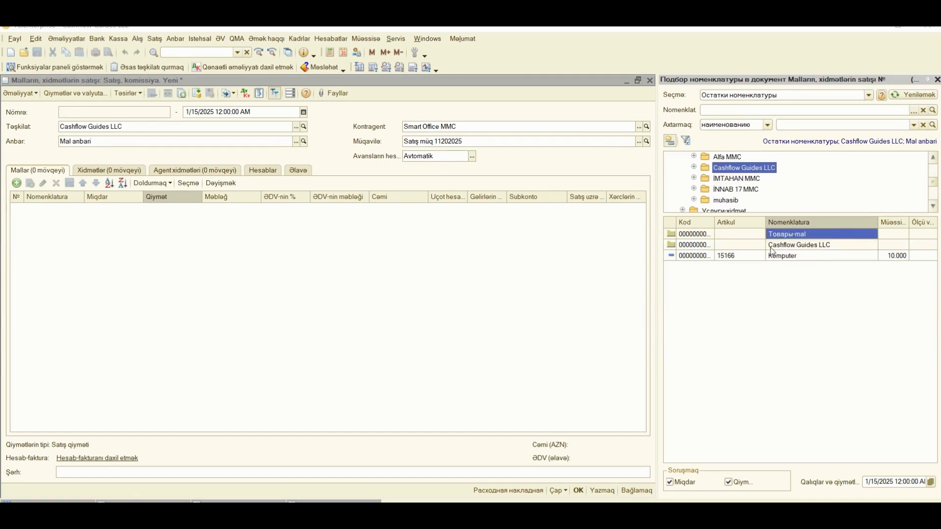
double_click(798, 255)
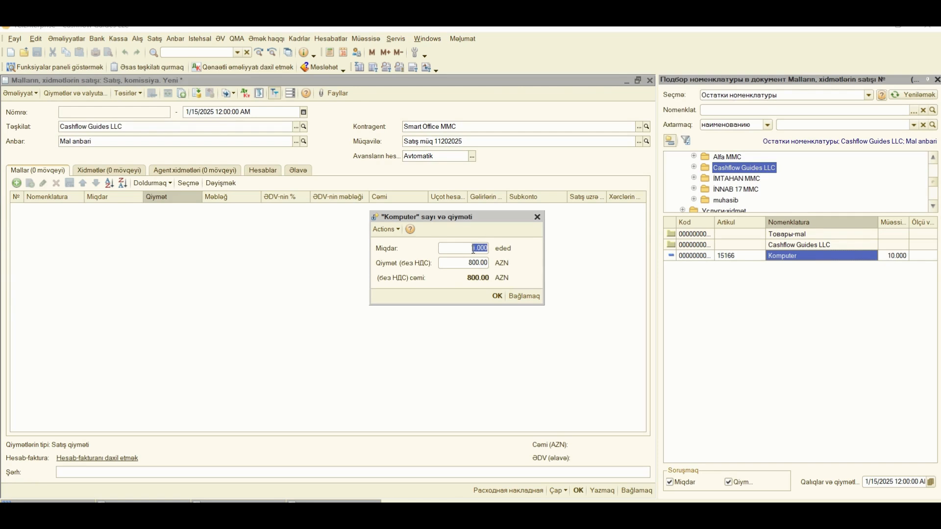
type("5")
left_click(497, 296)
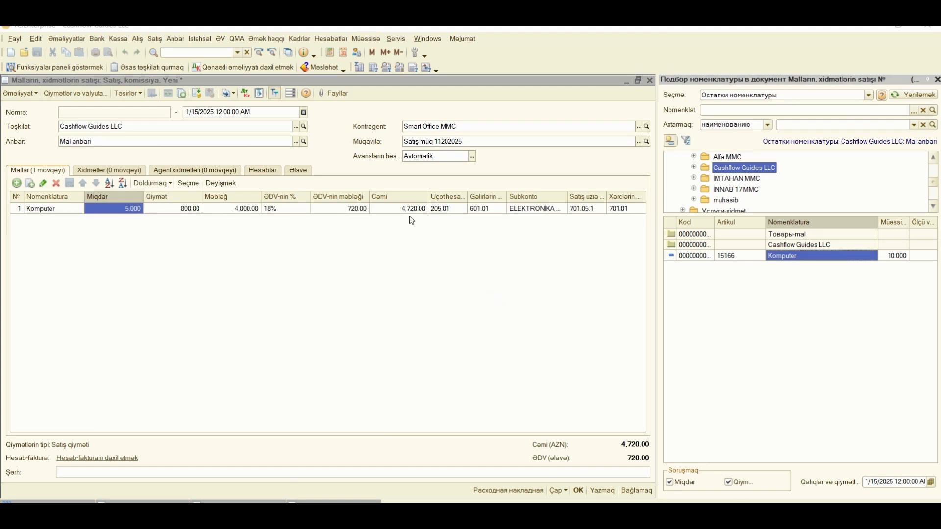
Close the item picker and examine the Komputer line's amount, VAT amount, account, quantity and price columns.
left_click(233, 208)
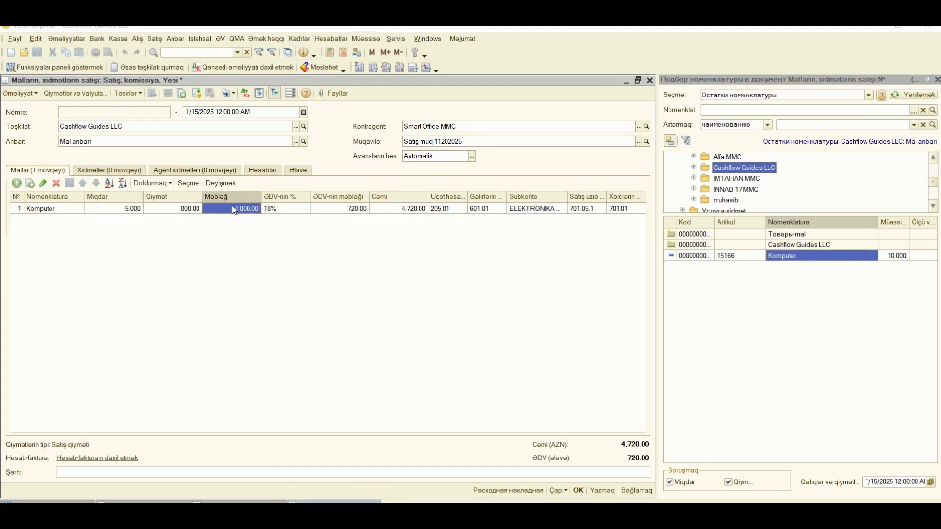
left_click(358, 210)
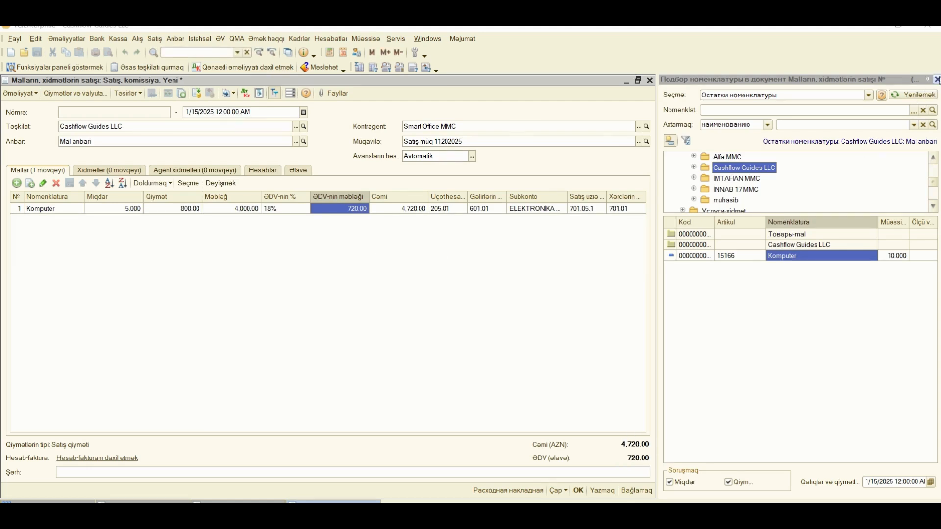
left_click(936, 79)
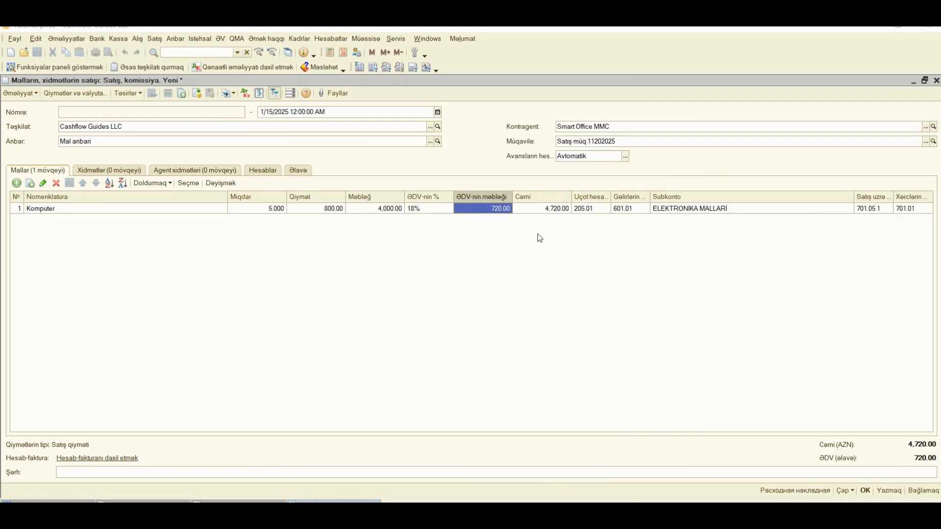
left_click(602, 210)
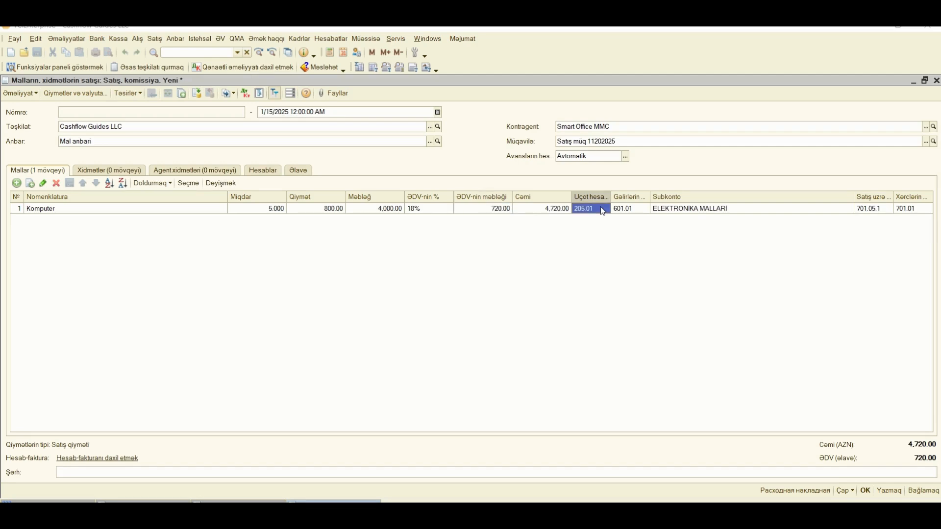
left_click(631, 210)
left_click(872, 210)
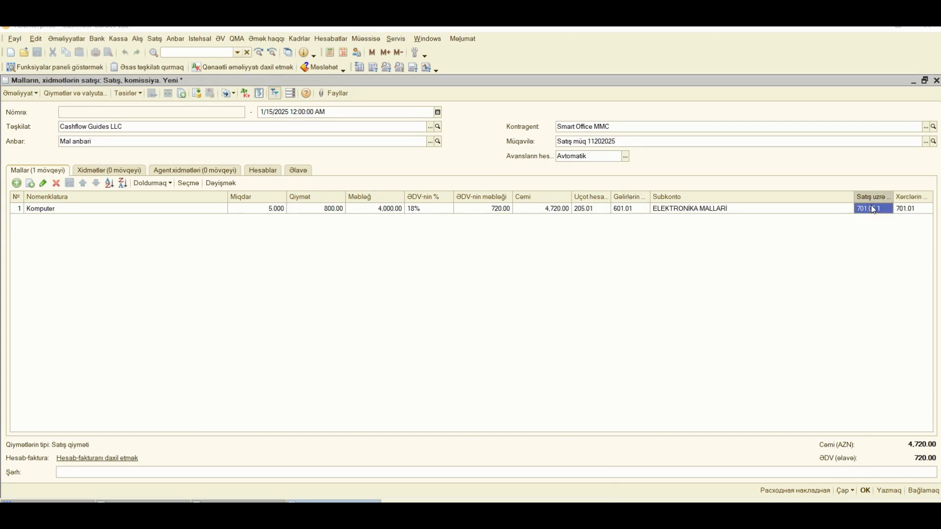
left_click(269, 209)
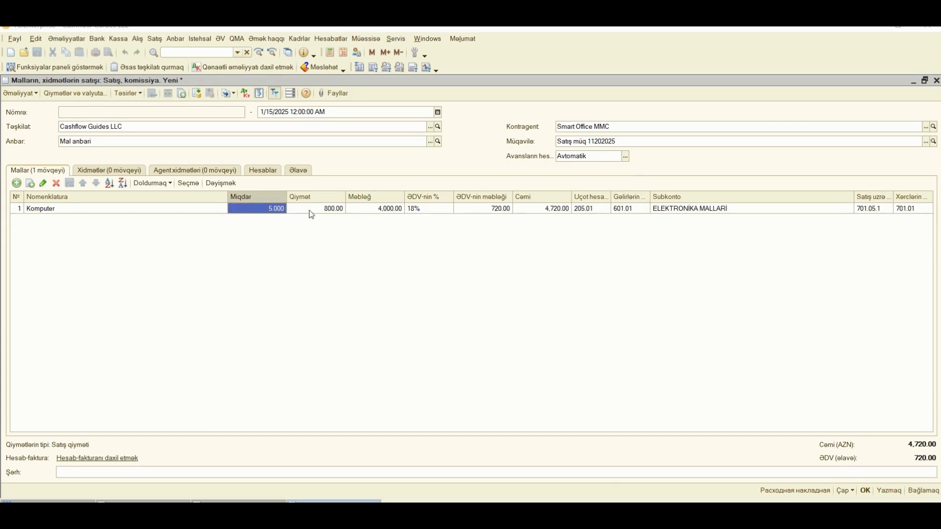
left_click(324, 209)
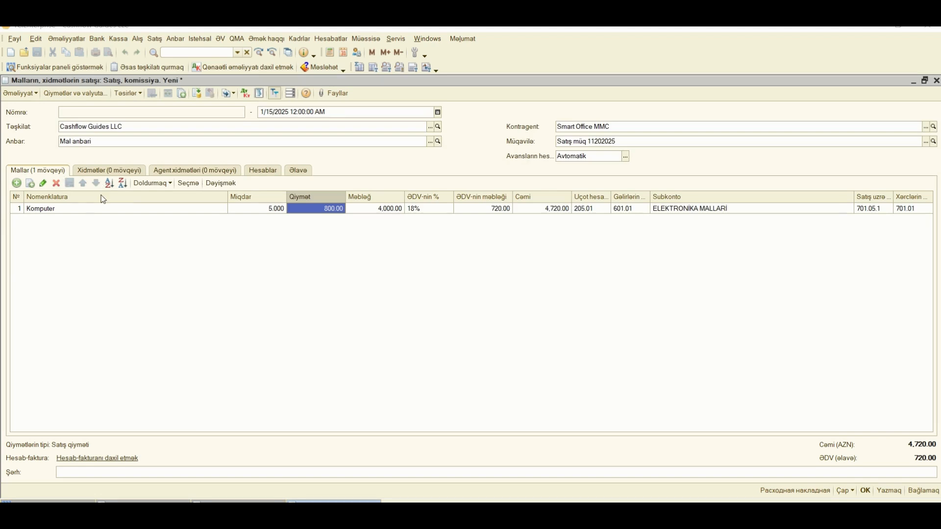
View the goods table's fill options and its Dəyişmək processing window, and close the window without applying any processing.
left_click(159, 184)
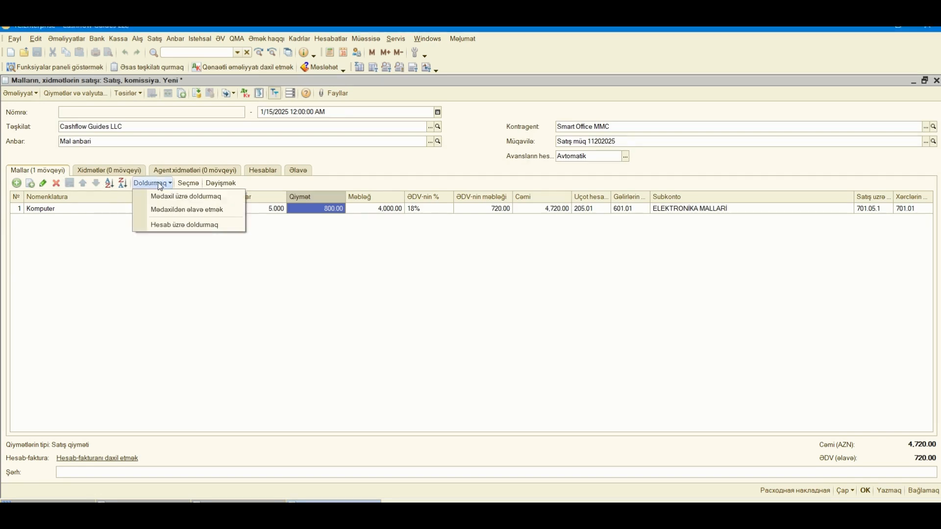
left_click(194, 184)
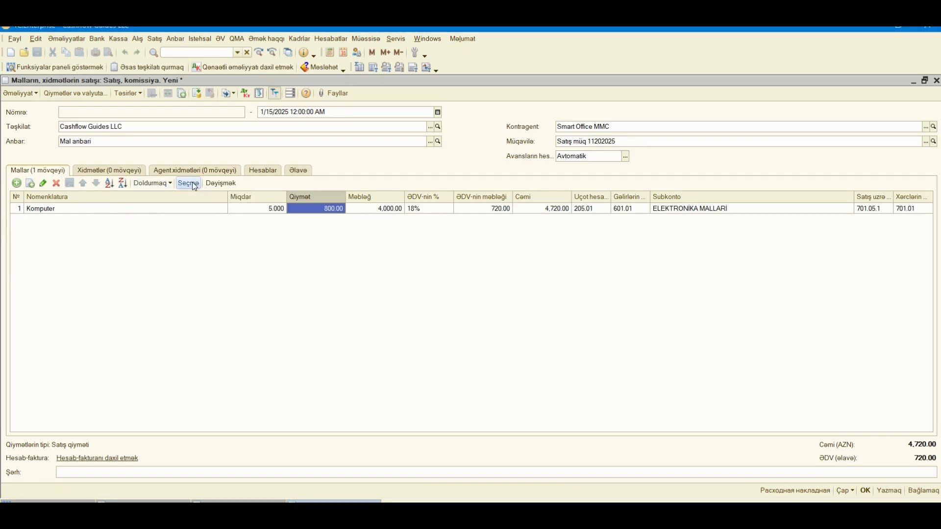
left_click(220, 184)
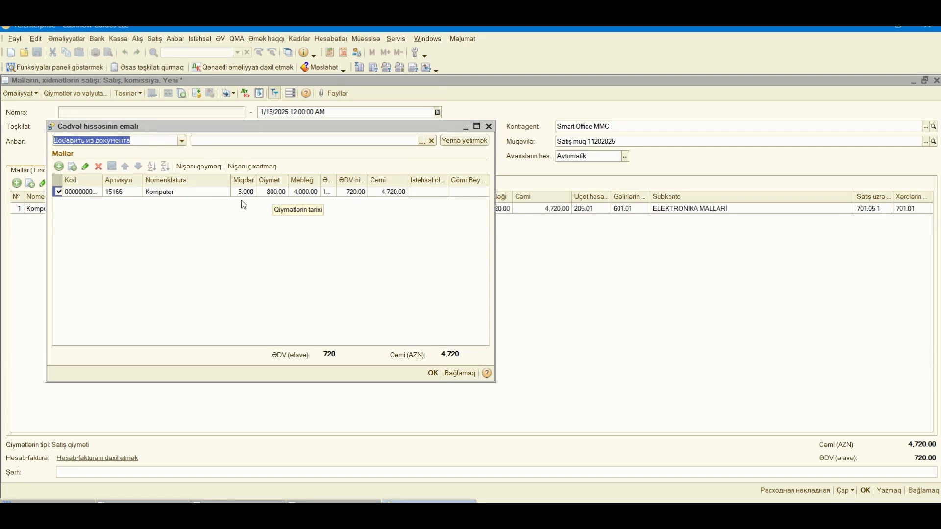
left_click(489, 127)
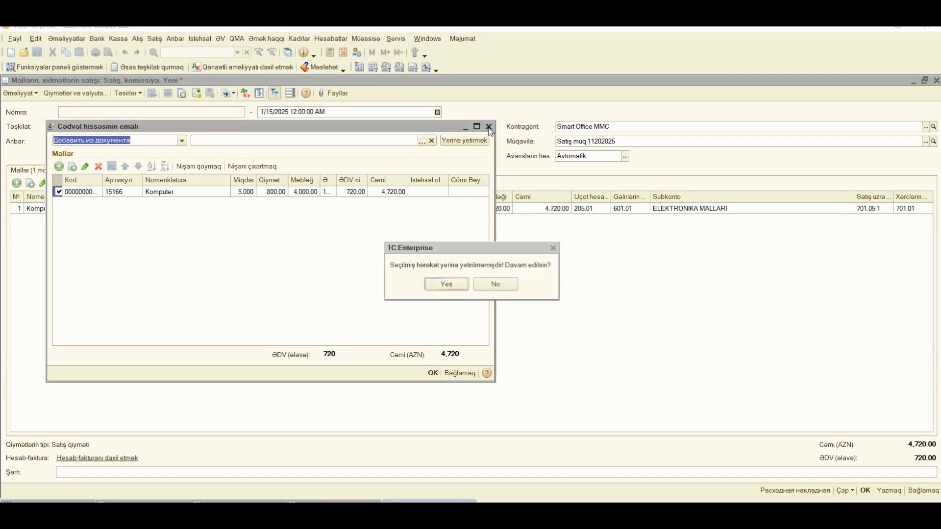
left_click(448, 286)
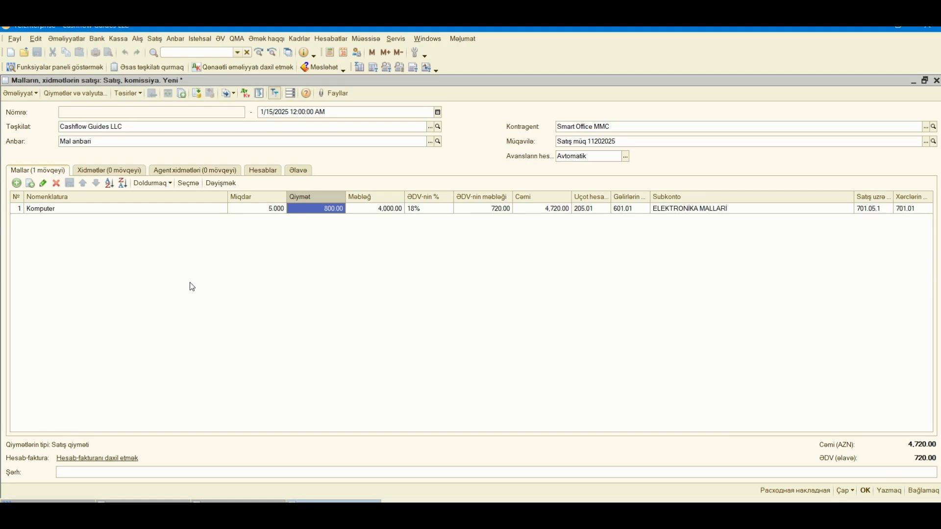
Review the document's Xidmətlər, Agent xidmətləri and Hesablar sections and the accounts assigned to the Komputer line.
left_click(94, 172)
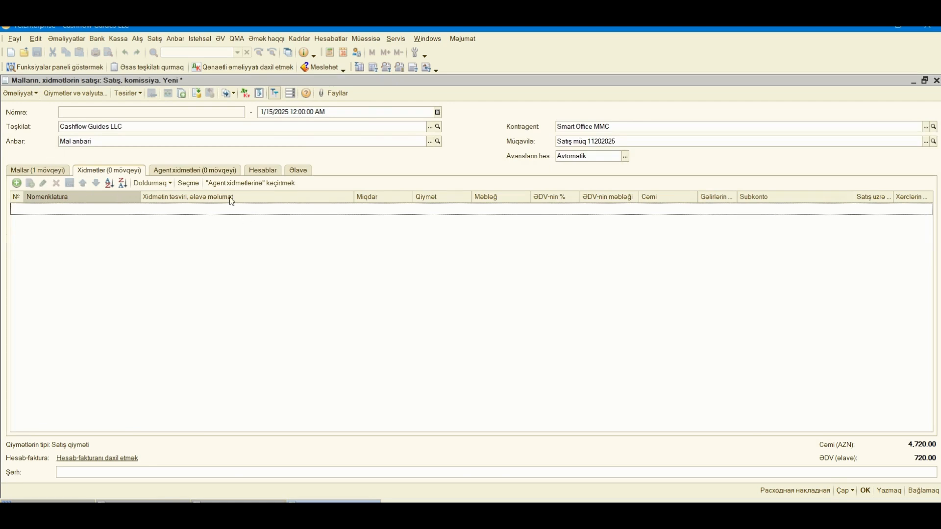
left_click(200, 171)
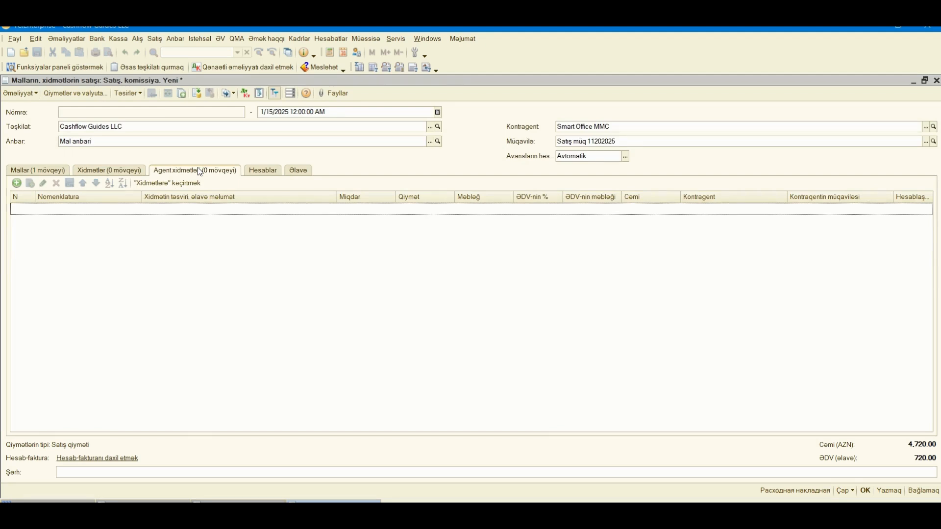
left_click(264, 172)
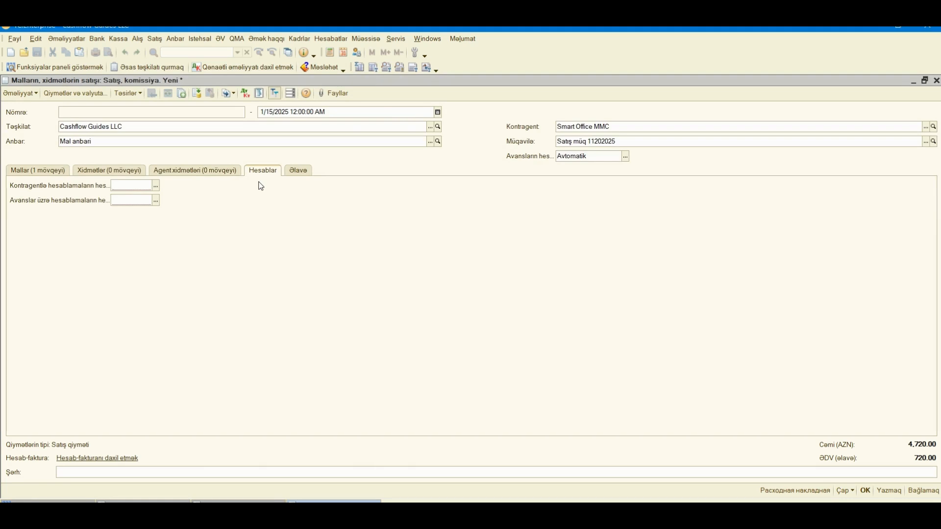
left_click(28, 172)
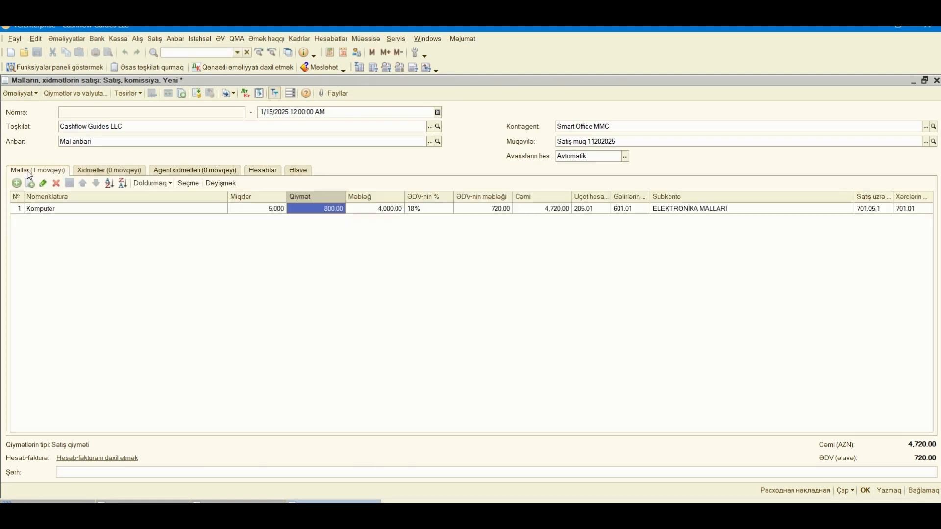
left_click(598, 210)
left_click(644, 208)
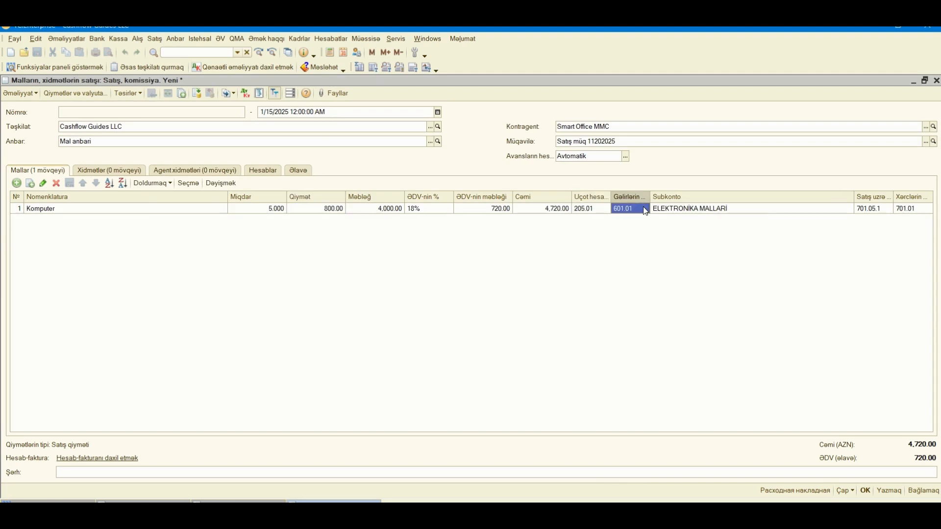
left_click(885, 210)
Set the counterparty settlement account to 211.01 and the advance settlement account to 543.01.
left_click(262, 170)
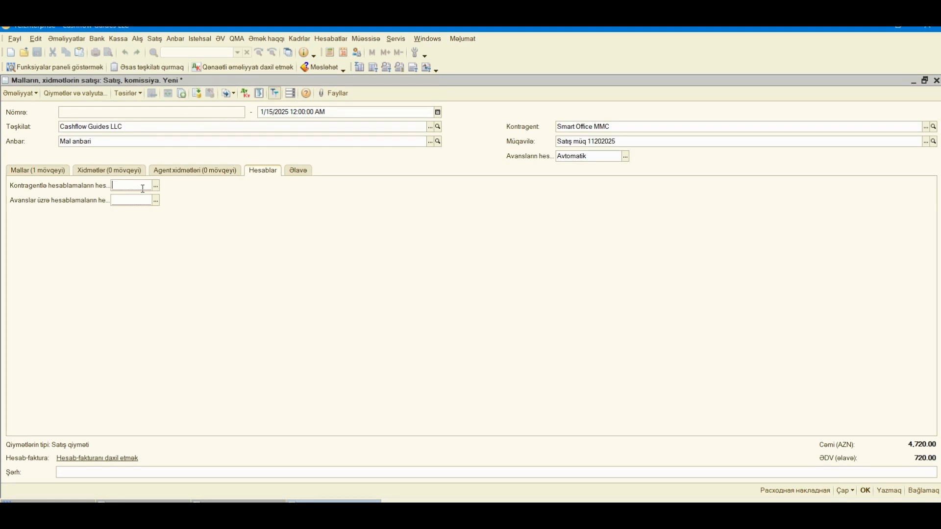
type("211")
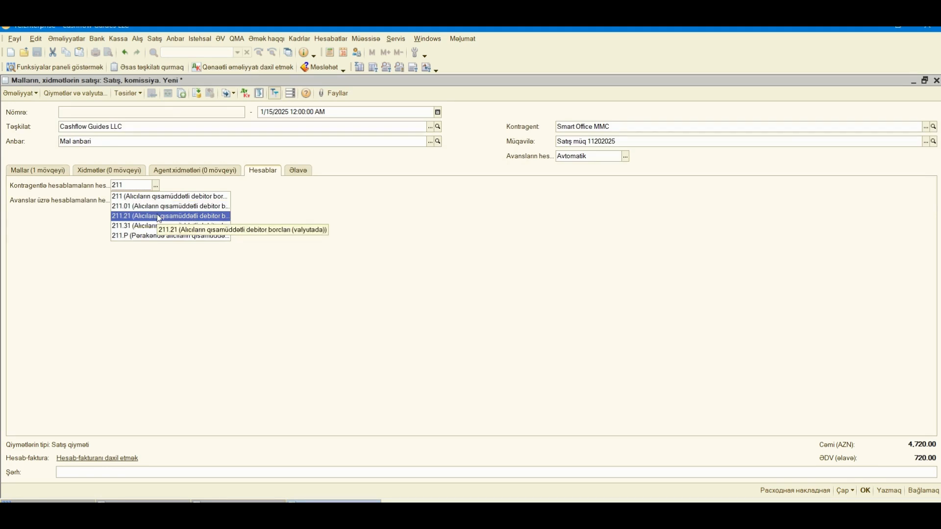
left_click(176, 206)
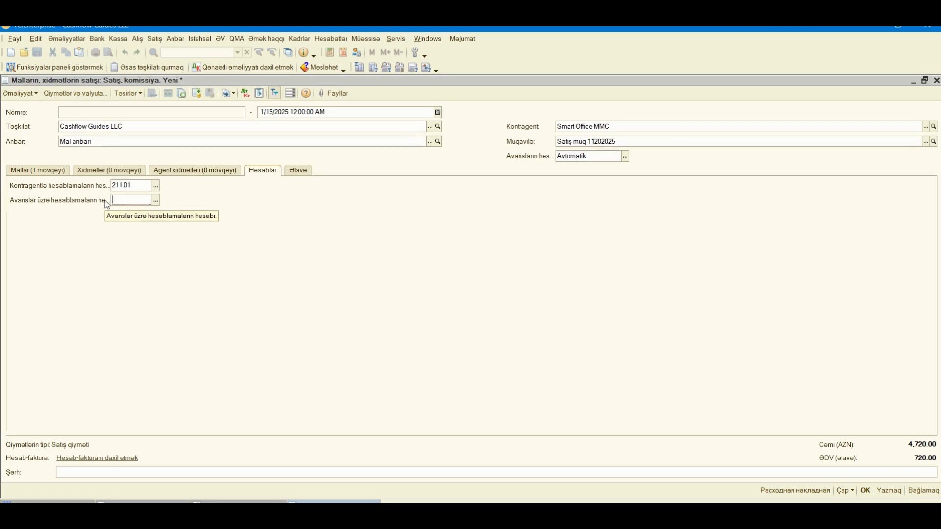
type("5")
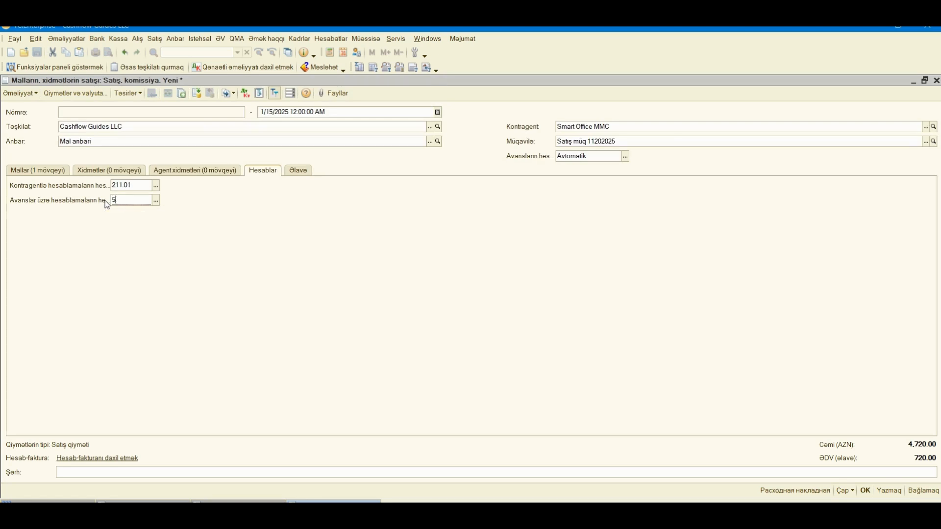
type("43")
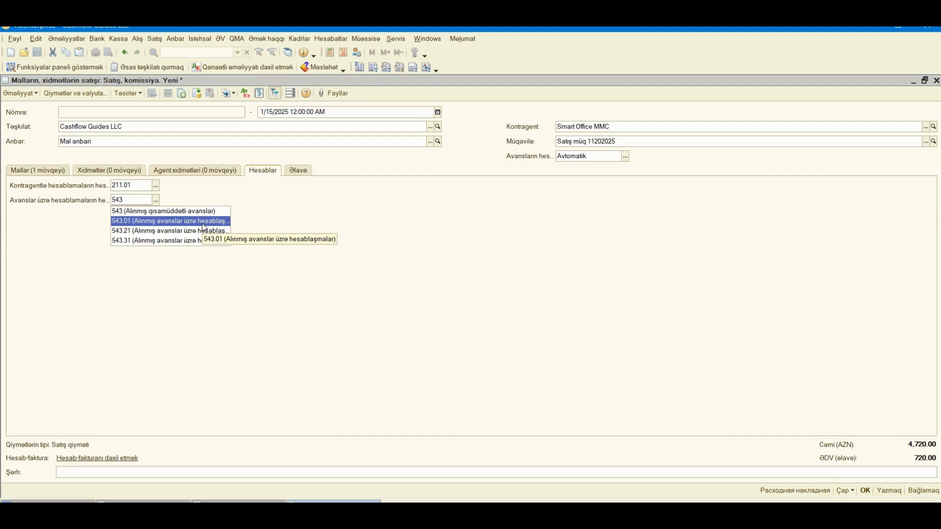
left_click(202, 224)
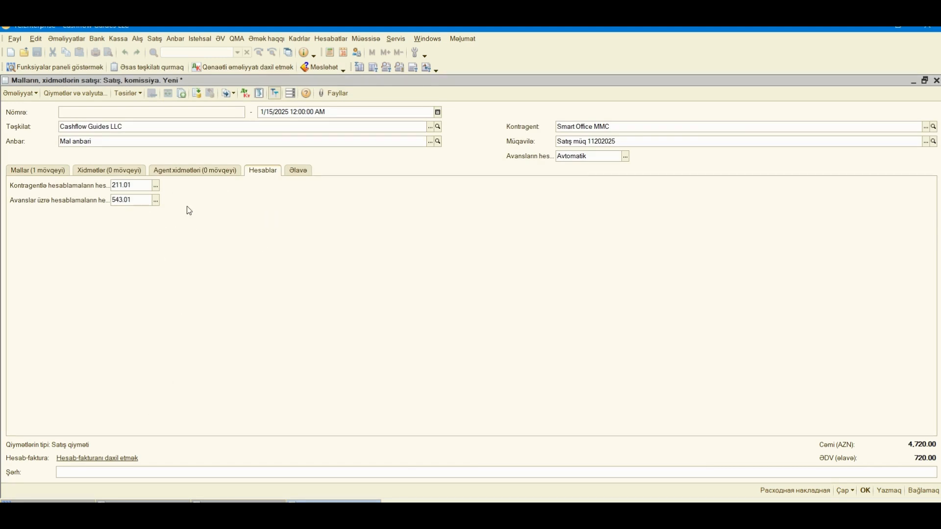
View the document's additional details and the list of users available for the Məsuliyyətli field, leaving the selection as is.
left_click(303, 173)
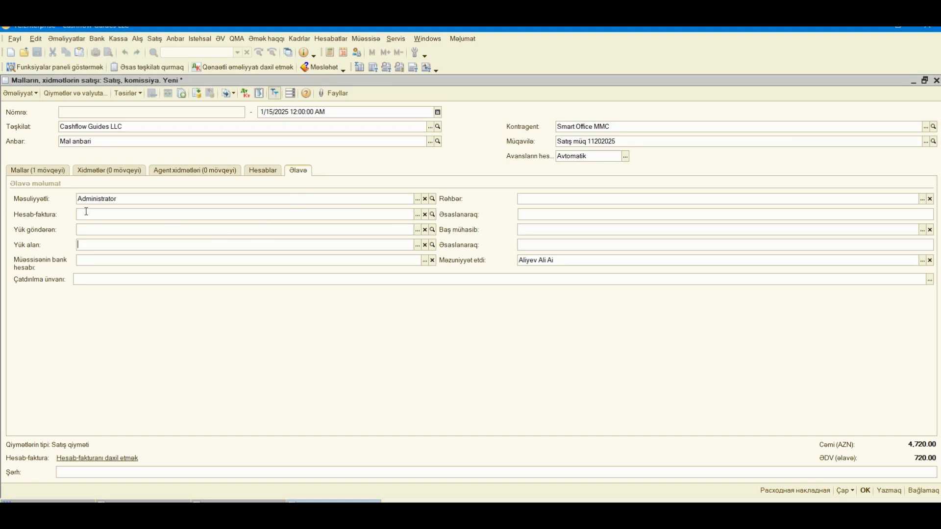
mouse_move(119, 200)
left_click(418, 200)
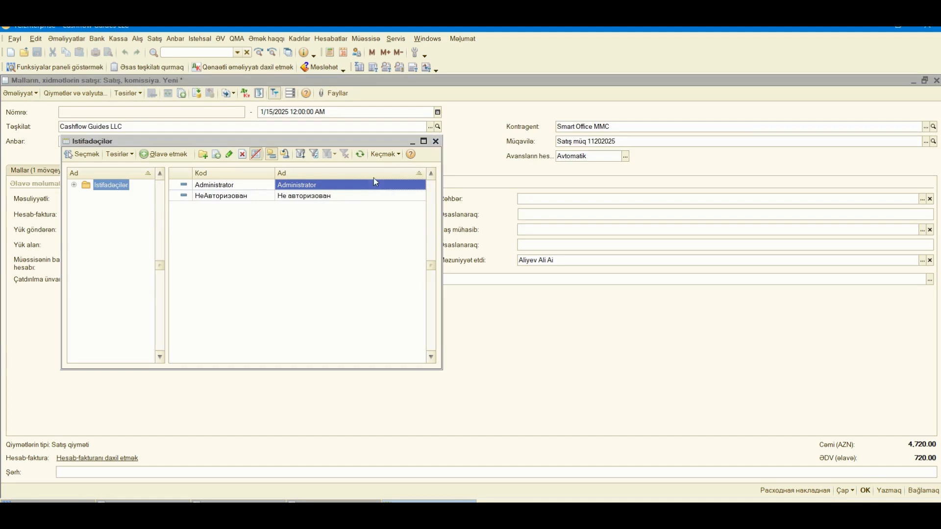
left_click(436, 143)
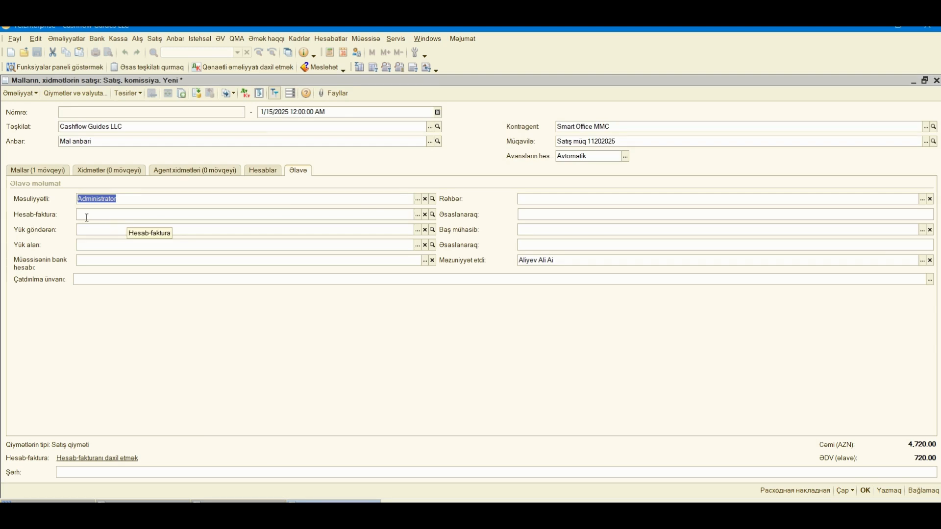
Assign the existing Smart Office MMC Qaimə-faktura dated 1/15/2025 as the document's Hesab-faktura and accept filling the document from it.
left_click(418, 216)
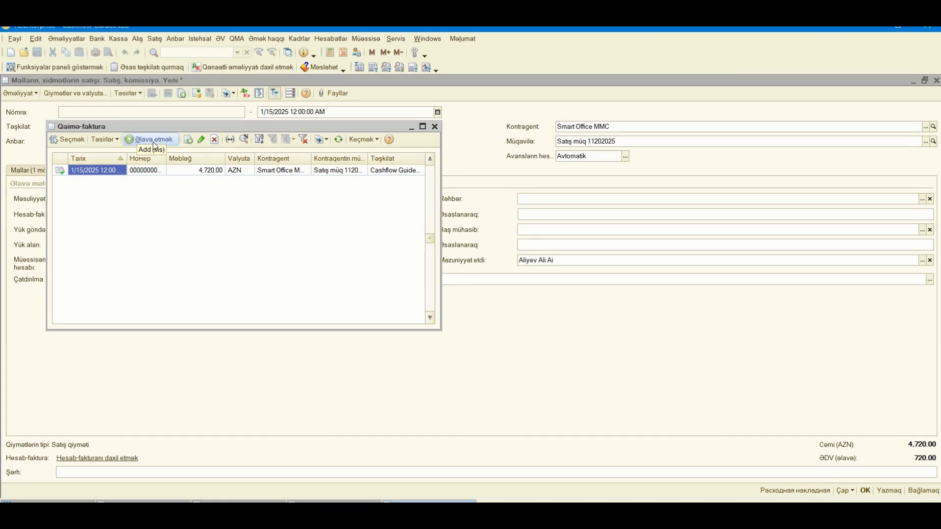
double_click(151, 171)
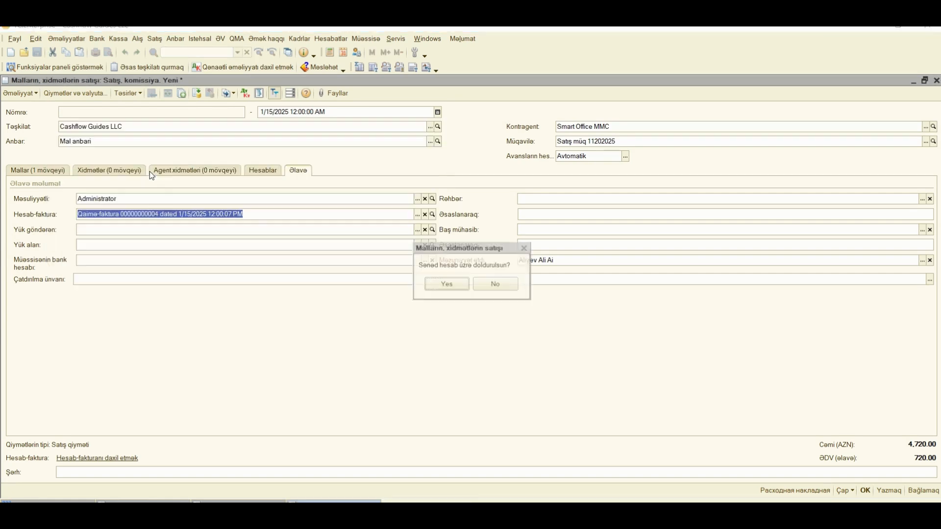
left_click(456, 290)
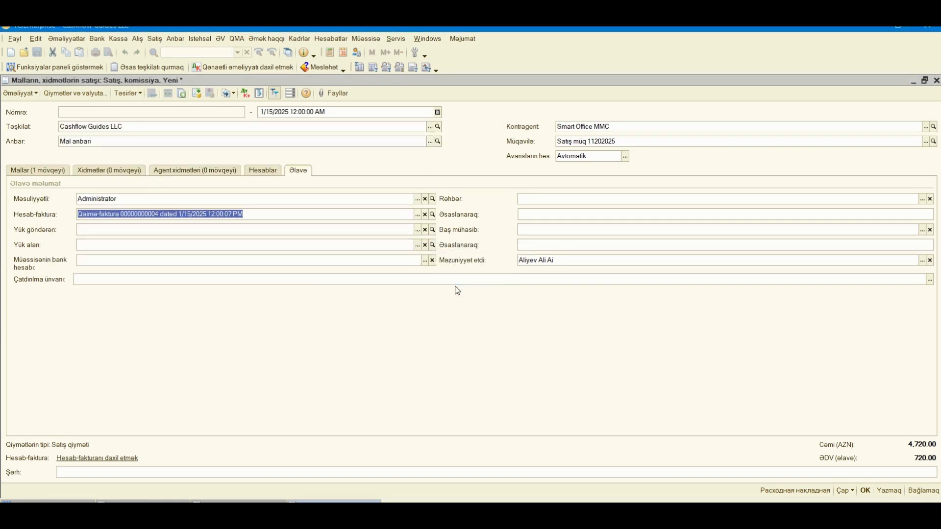
Set the company's bank account (Müəssisənin bank hesabı) to PASHA Bank (Расчетный), leaving the shipper, consignee and delivery address empty.
left_click(237, 232)
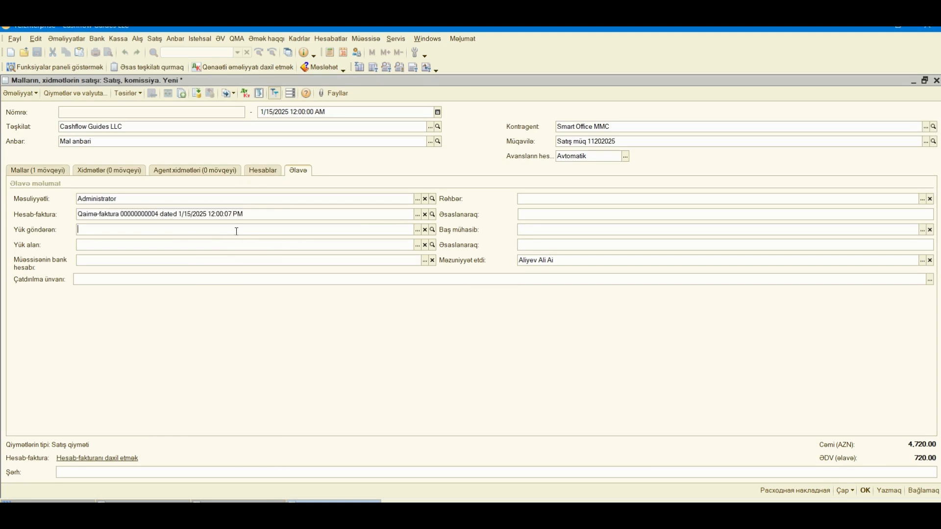
left_click(165, 248)
left_click(424, 260)
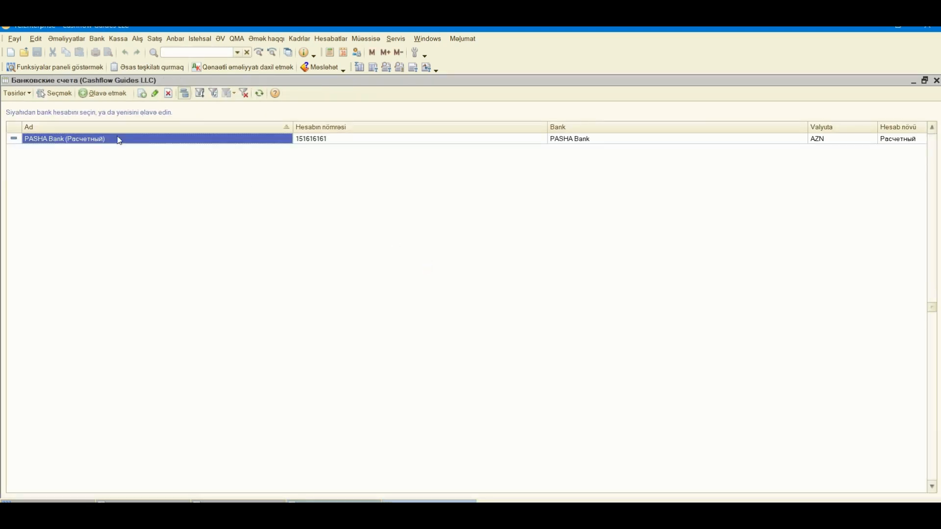
double_click(177, 142)
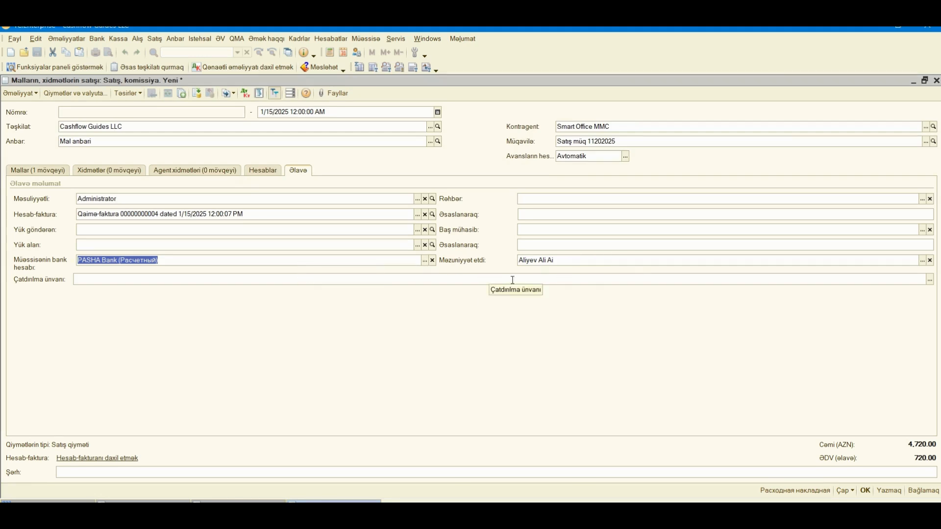
left_click(289, 280)
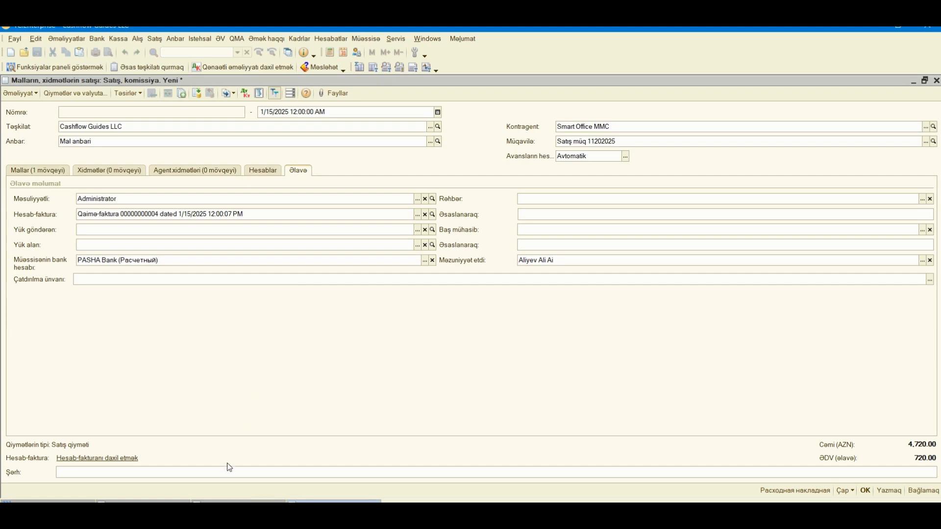
Copy the contract name from Müqavilə into the Şərh comment and append "- Smart office Komp".
left_click(91, 471)
left_click(635, 142)
right_click(586, 142)
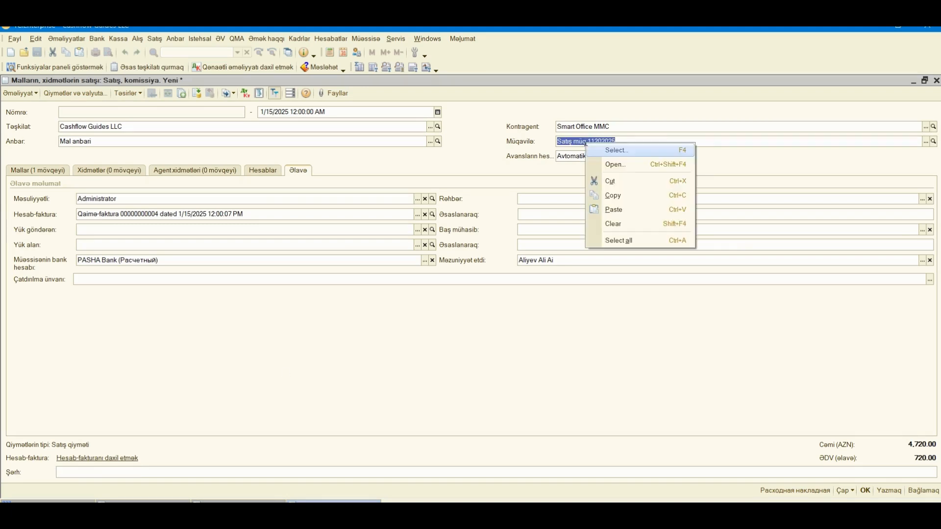
left_click(613, 195)
left_click(93, 470)
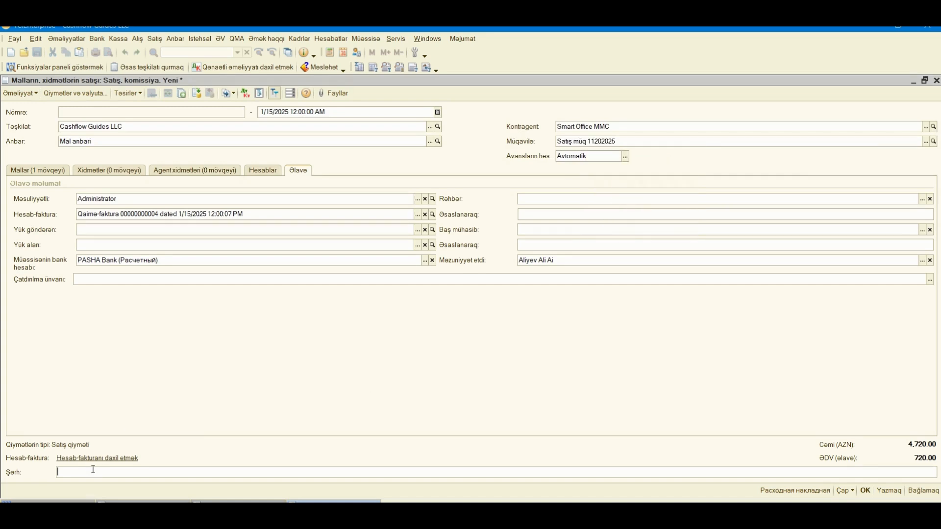
right_click(94, 471)
left_click(133, 485)
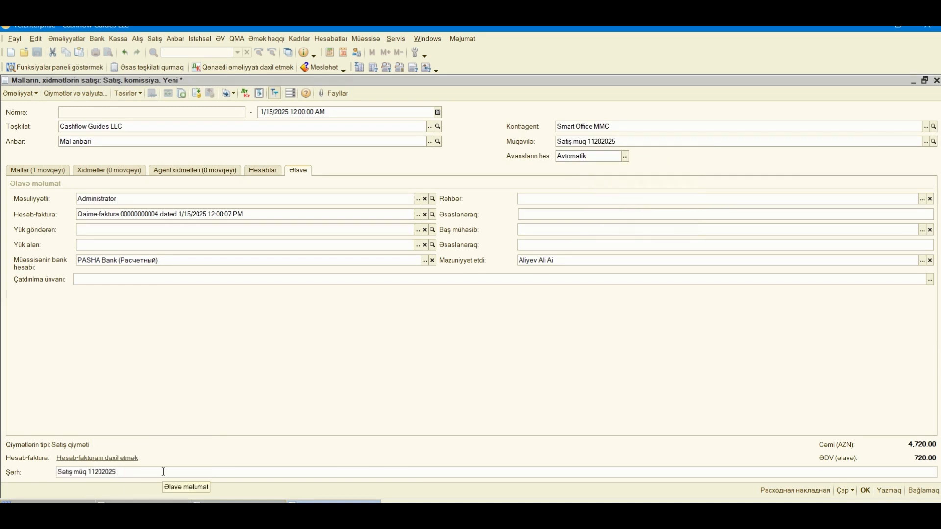
type("- Smart office Komp")
key("shift+Tab")
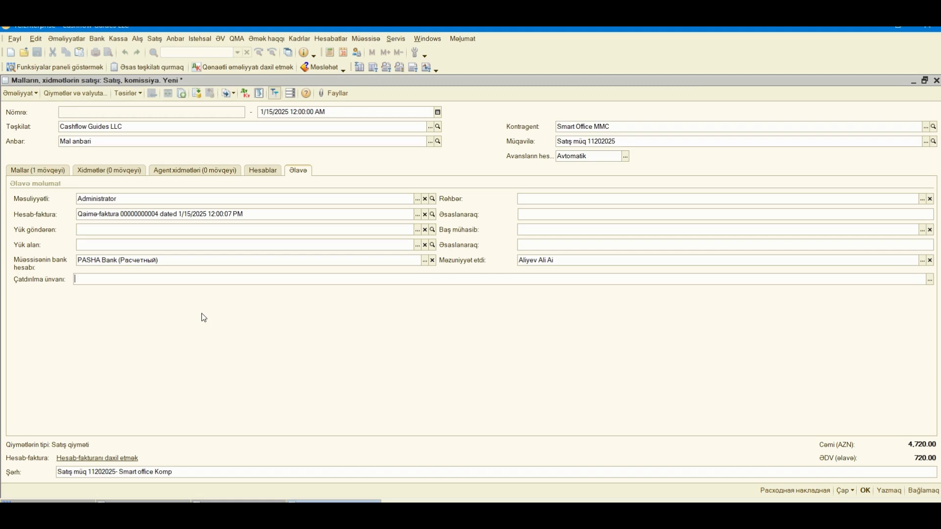
Try to enter an invoice for the sale document, and post the sale document from its Mallar section.
left_click(114, 458)
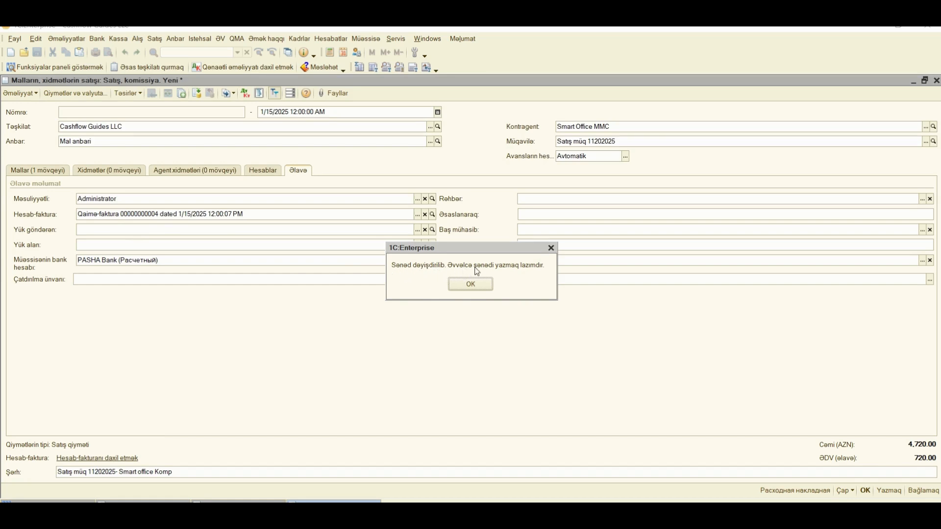
left_click(468, 283)
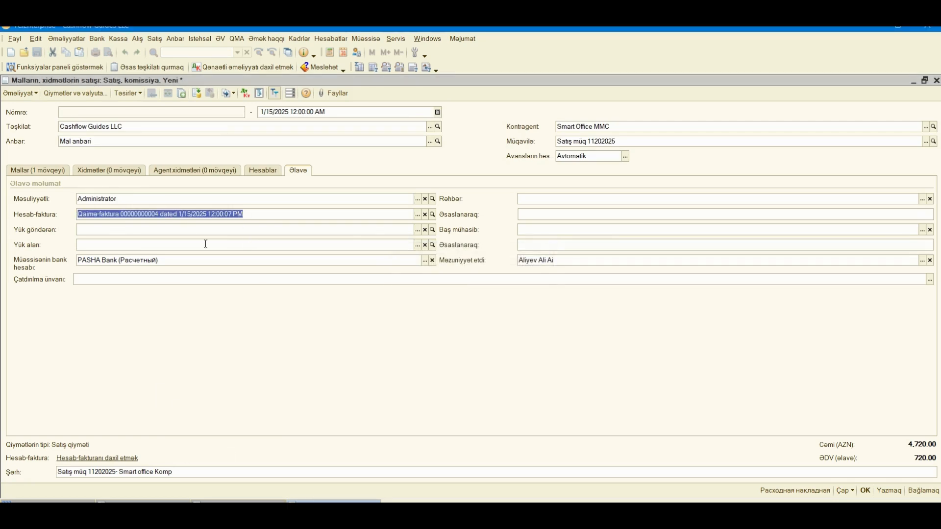
left_click(206, 473)
left_click(53, 174)
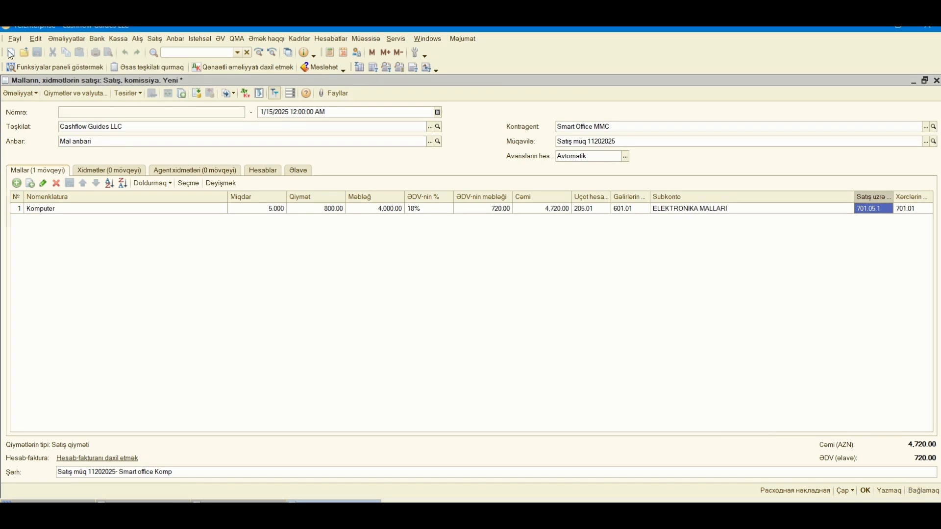
left_click(195, 98)
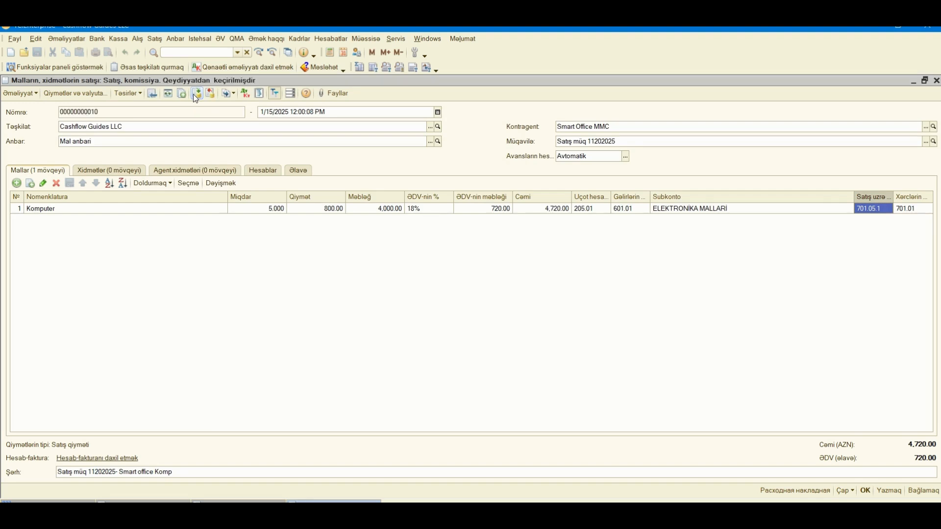
Examine the debit accounts, credit accounts and VAT amount in the accounting entries posted by the sale document.
left_click(245, 94)
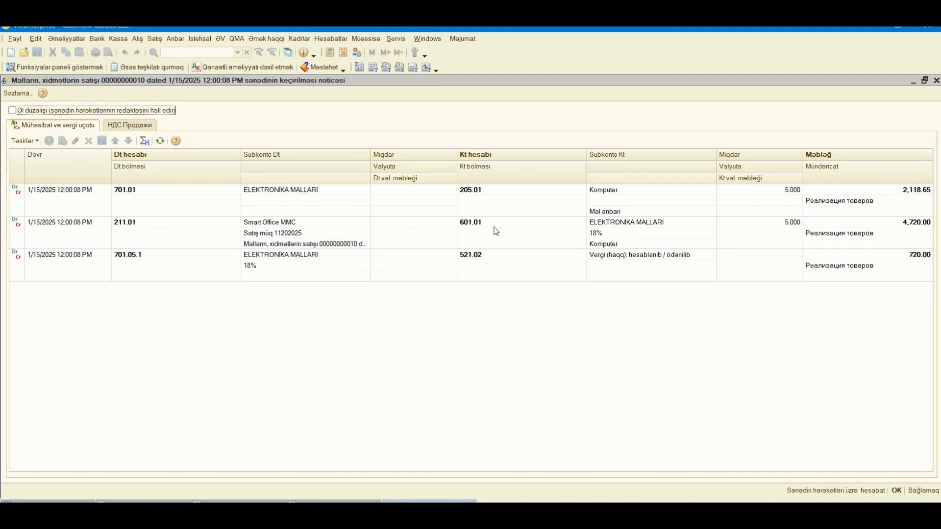
left_click(117, 193)
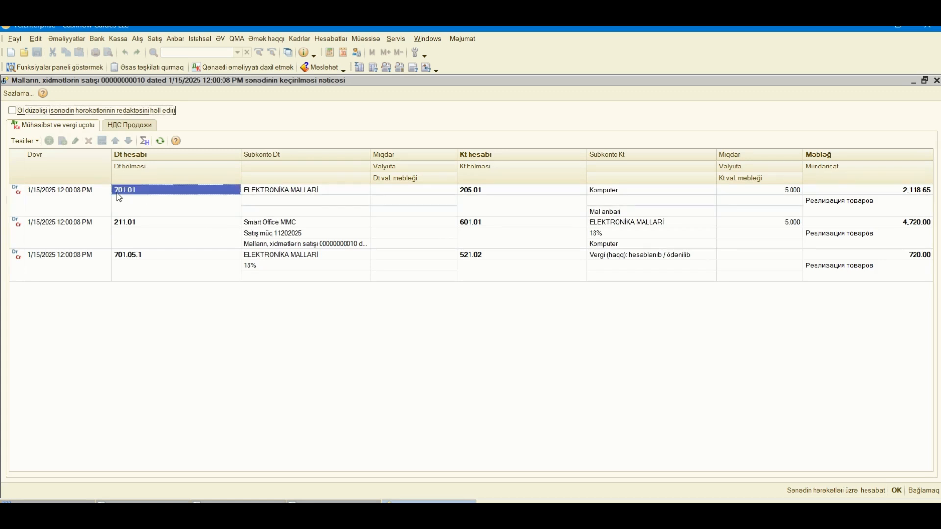
left_click(475, 195)
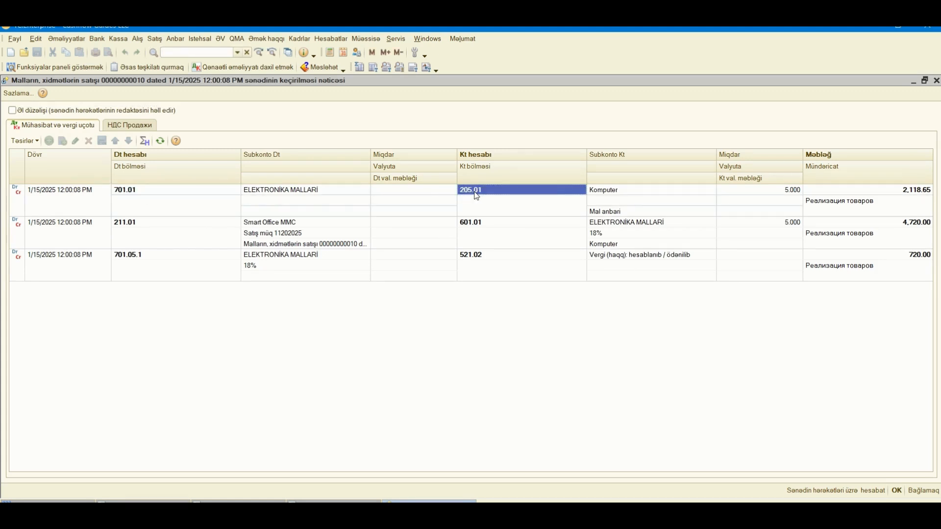
left_click(186, 192)
left_click(497, 193)
left_click(131, 226)
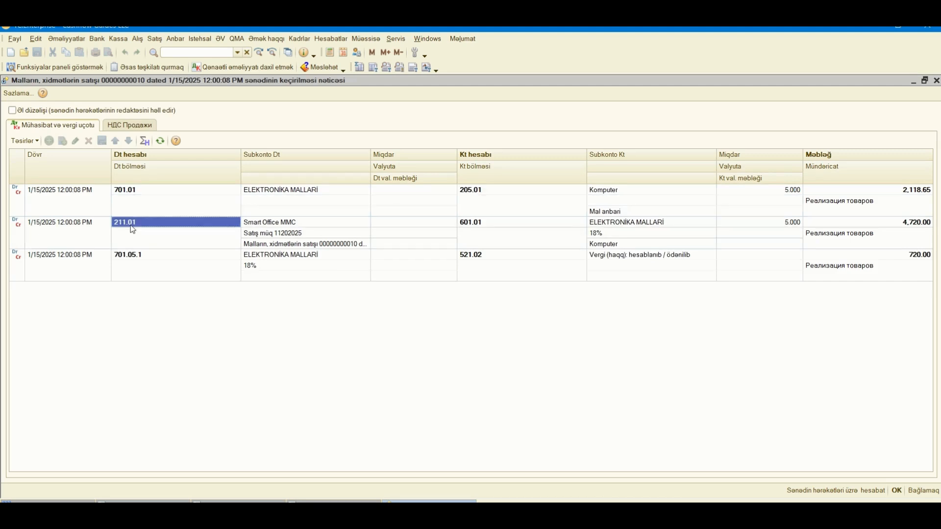
left_click(506, 228)
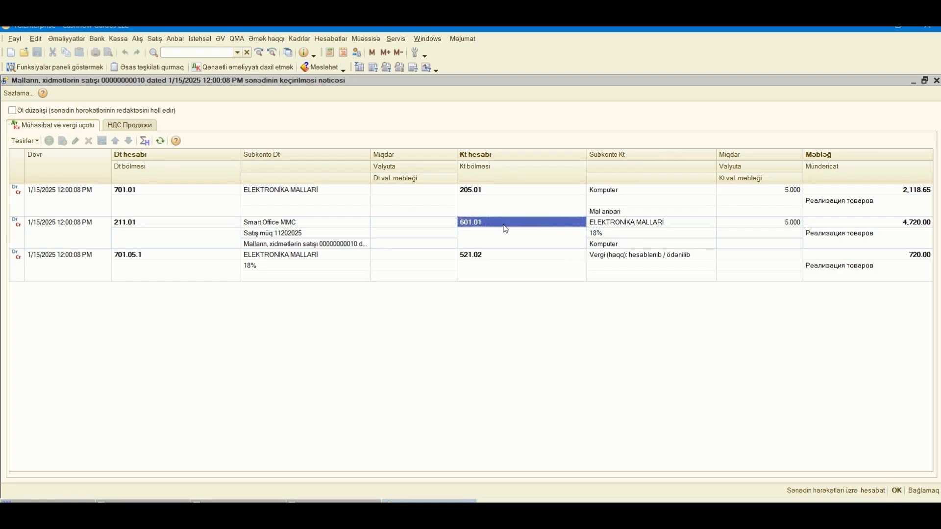
left_click(482, 258)
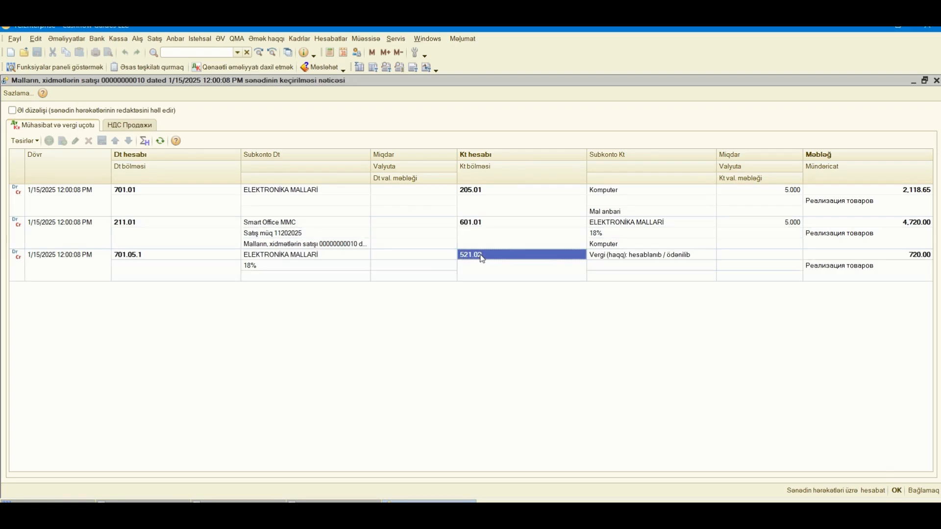
left_click(126, 257)
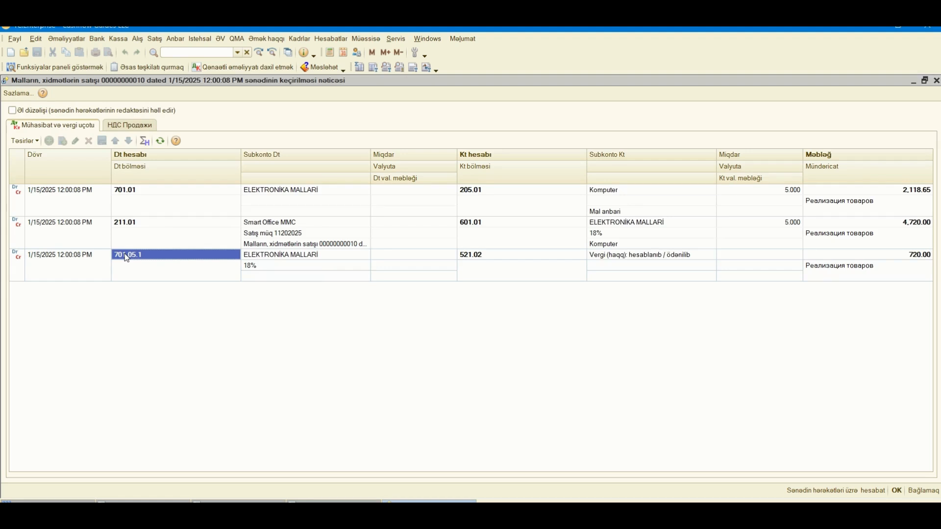
left_click(921, 256)
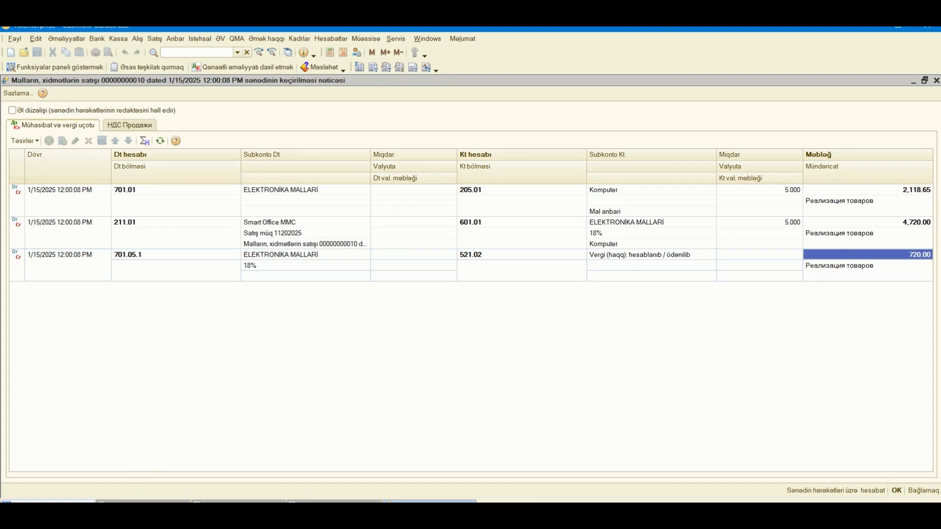
Generate the Dövriyyə-saldo cədvəli report for Cashflow Guides LLC for 01.01.2025–31.12.2025.
left_click(48, 501)
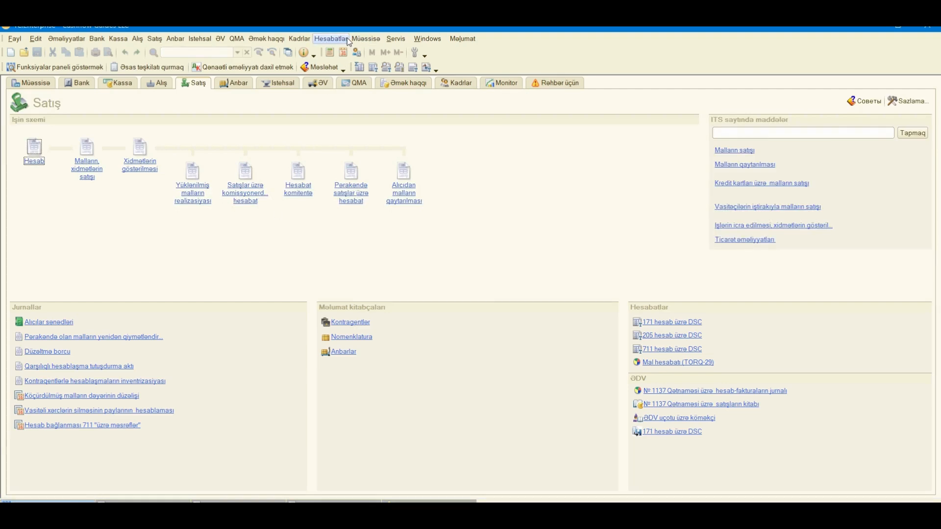
left_click(347, 38)
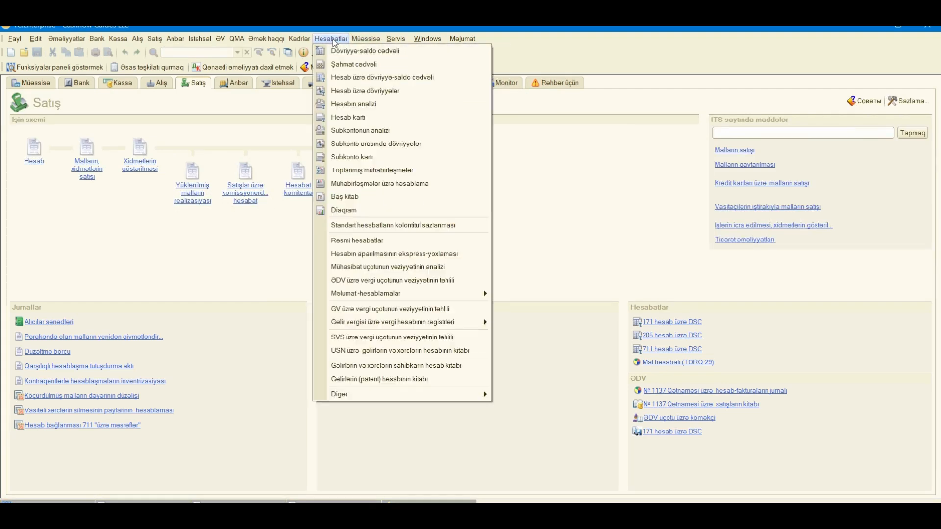
left_click(338, 51)
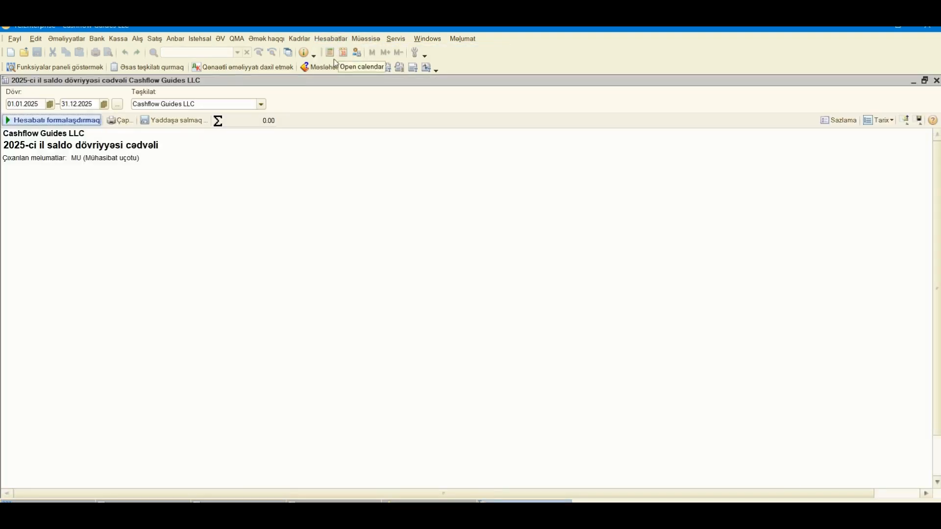
left_click(59, 121)
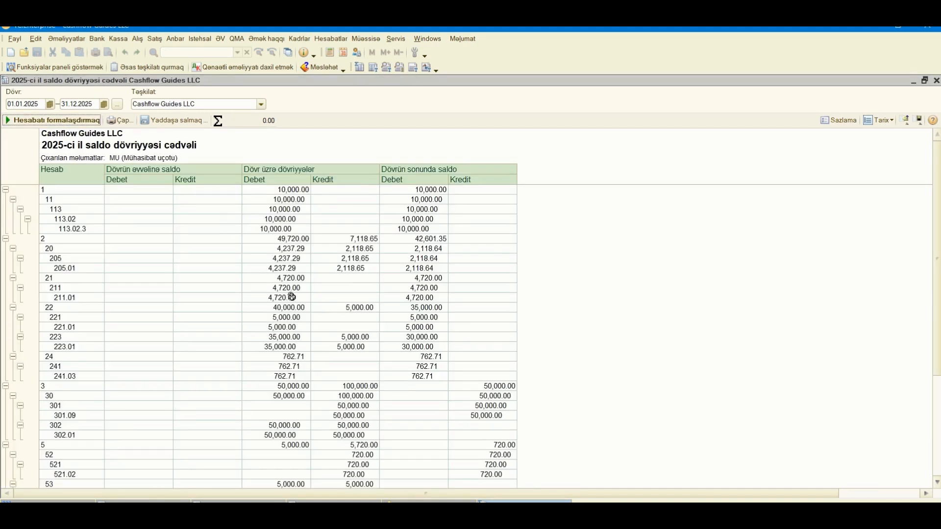
Examine the turnovers and closing balances of accounts 211, 241.03, 521 and 601 in the trial balance.
scroll(310, 309, "down", 2)
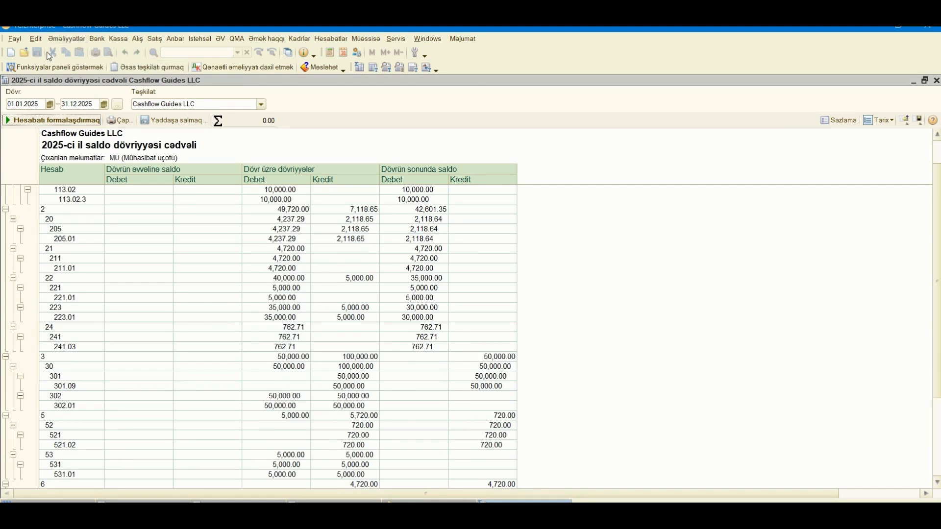
left_click_drag(46, 258, 408, 259)
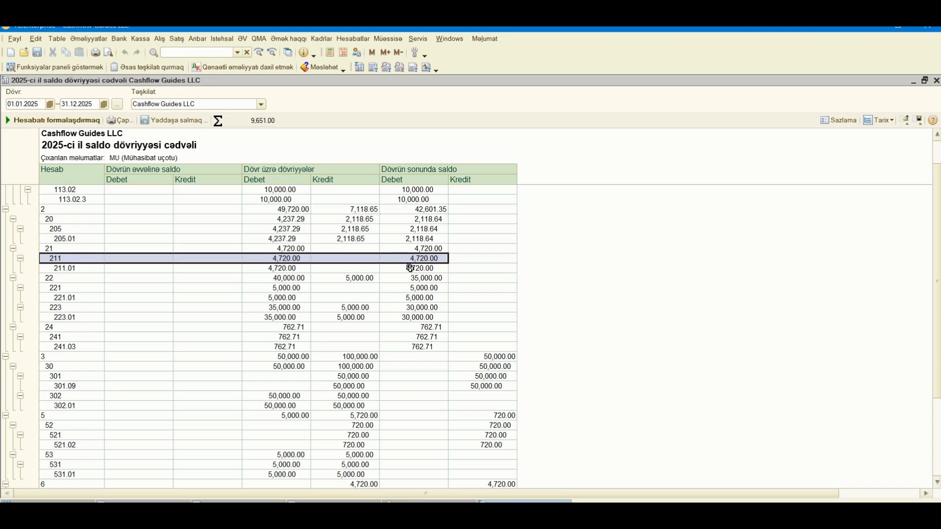
scroll(409, 268, "down", 1)
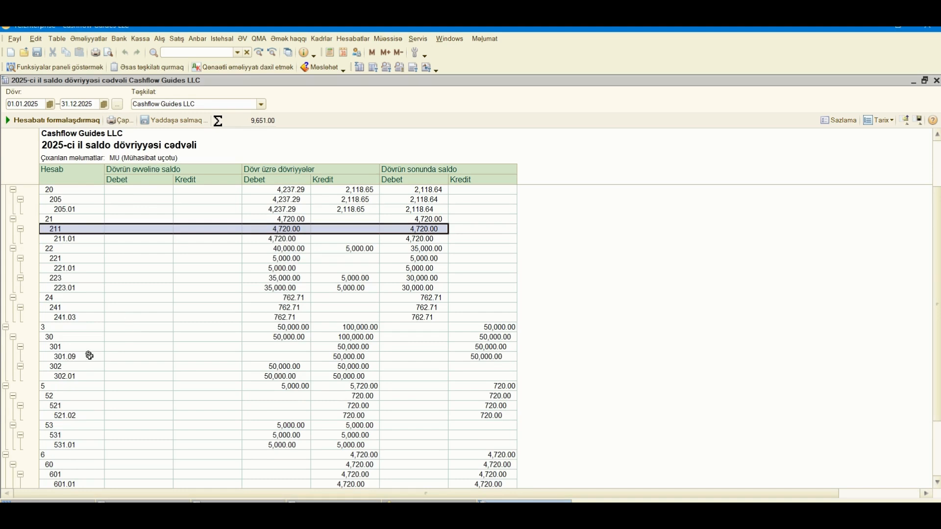
left_click(48, 319)
left_click_drag(47, 319, 392, 319)
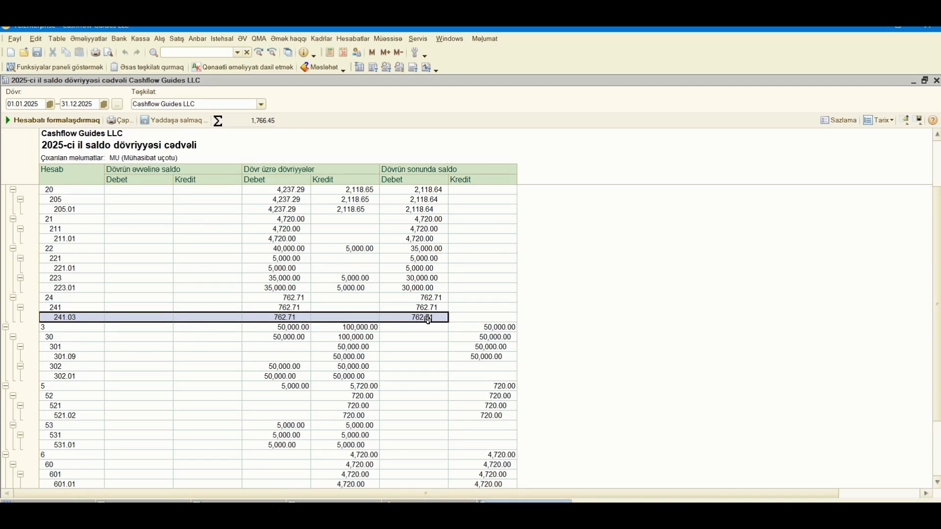
scroll(427, 319, "down", 3)
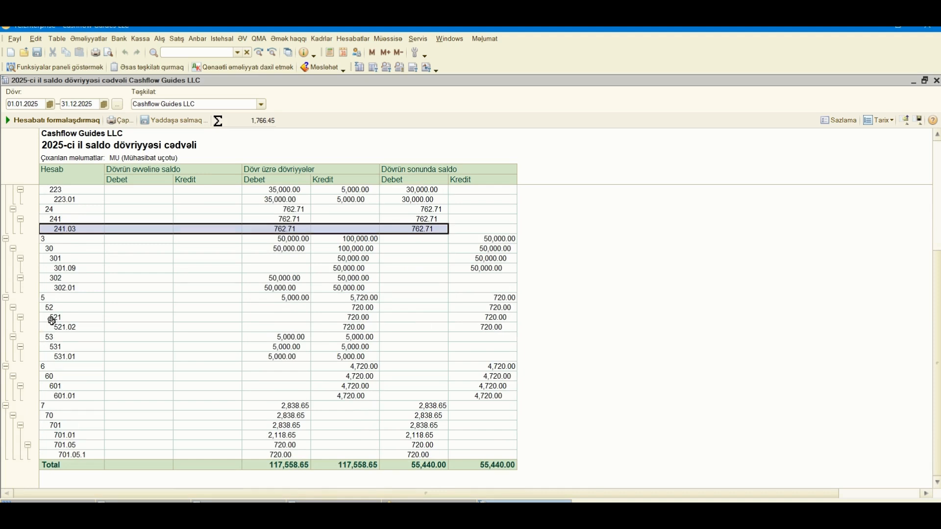
left_click_drag(52, 320, 460, 320)
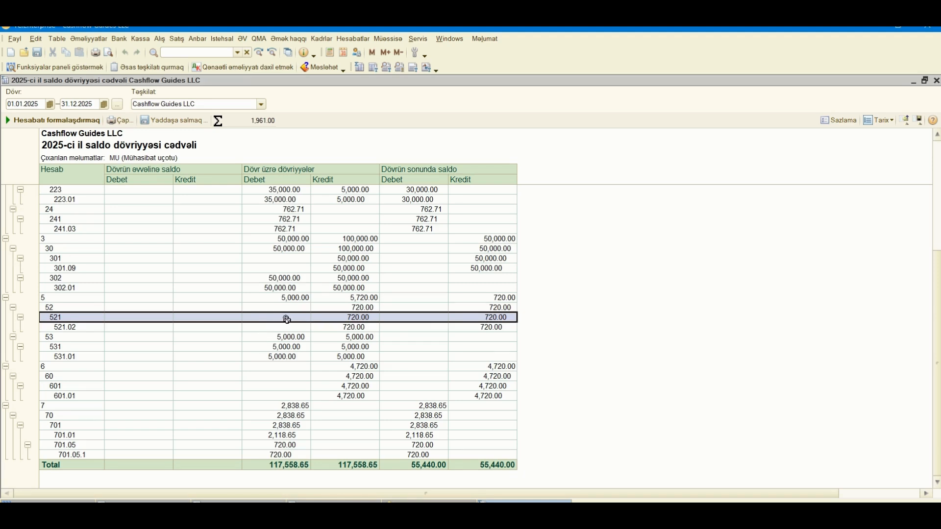
scroll(287, 319, "down", 2)
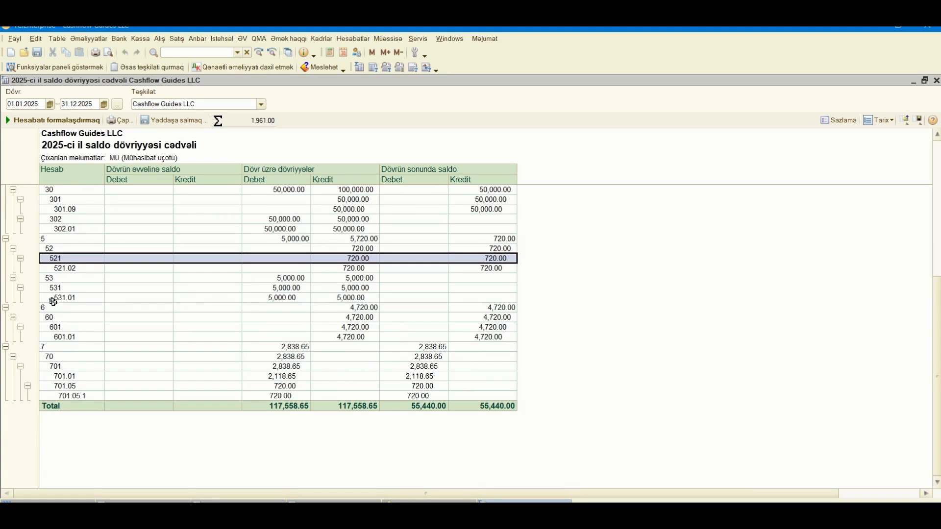
left_click(481, 328)
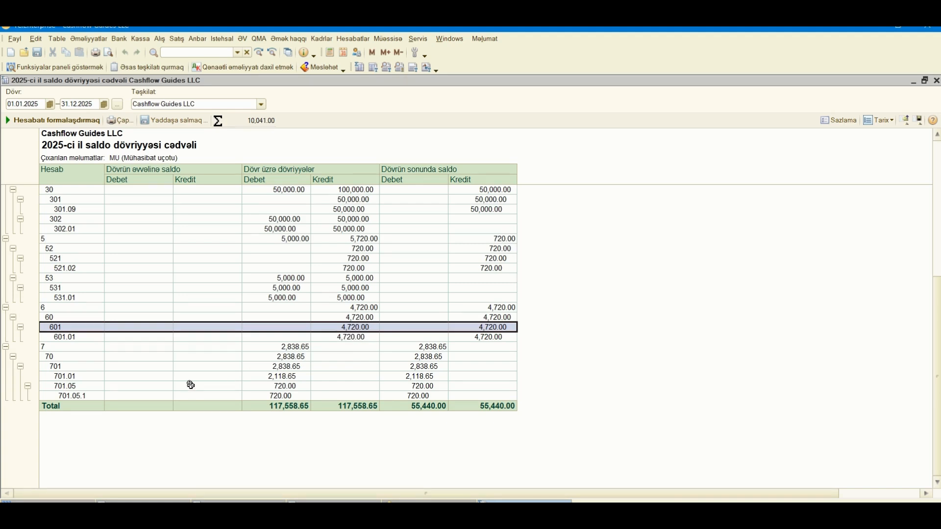
Examine the debit turnovers and closing balance of account 701 and its subaccount 701.05.1 in the trial balance.
left_click_drag(49, 368, 507, 366)
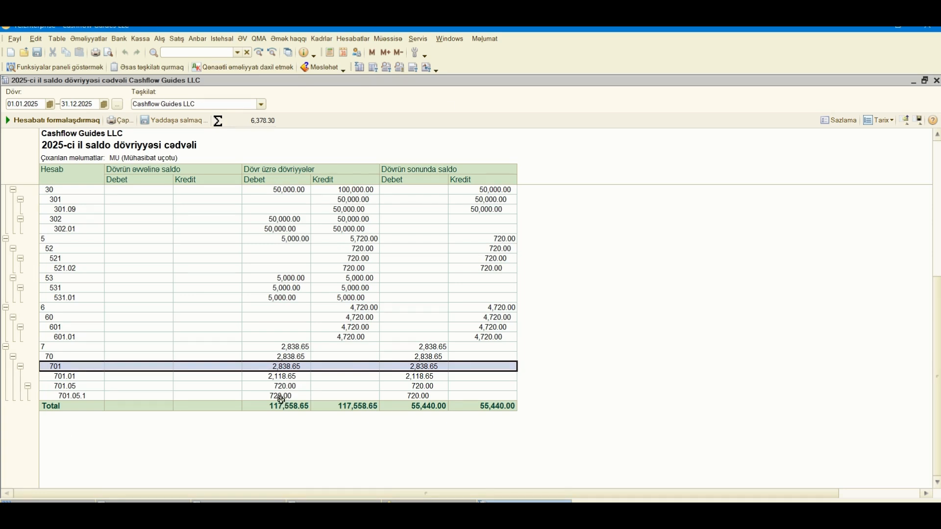
left_click(291, 367)
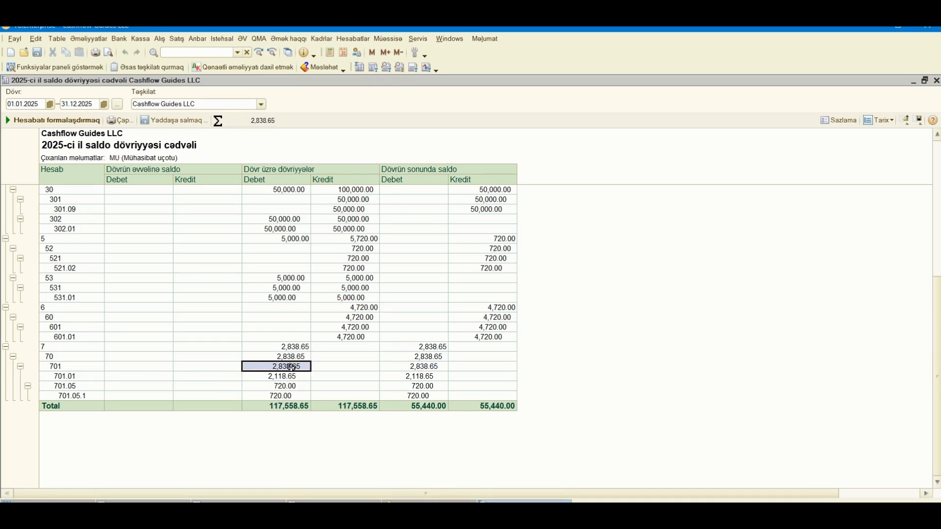
left_click(280, 397)
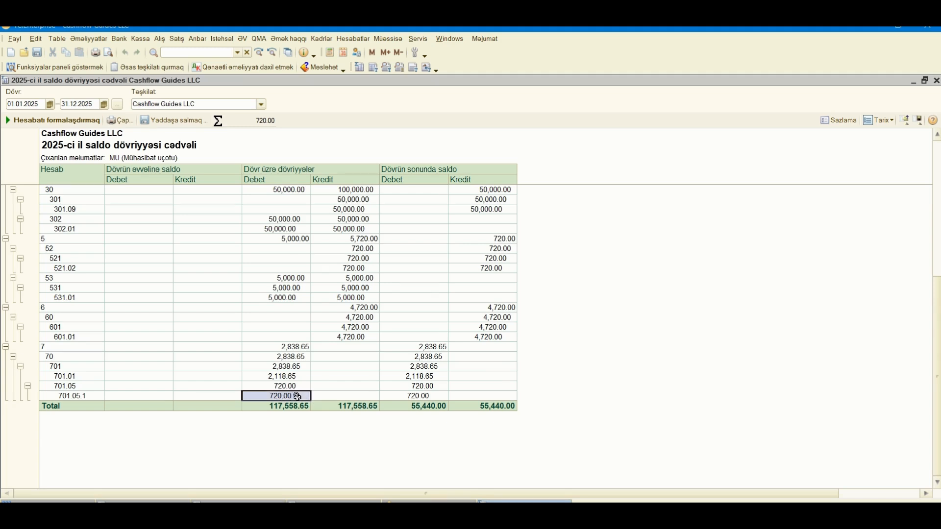
Compare the debit and credit totals of the period turnovers and closing balances in the trial balance's Total row.
scroll(297, 396, "up", 2)
scroll(297, 396, "up", 5)
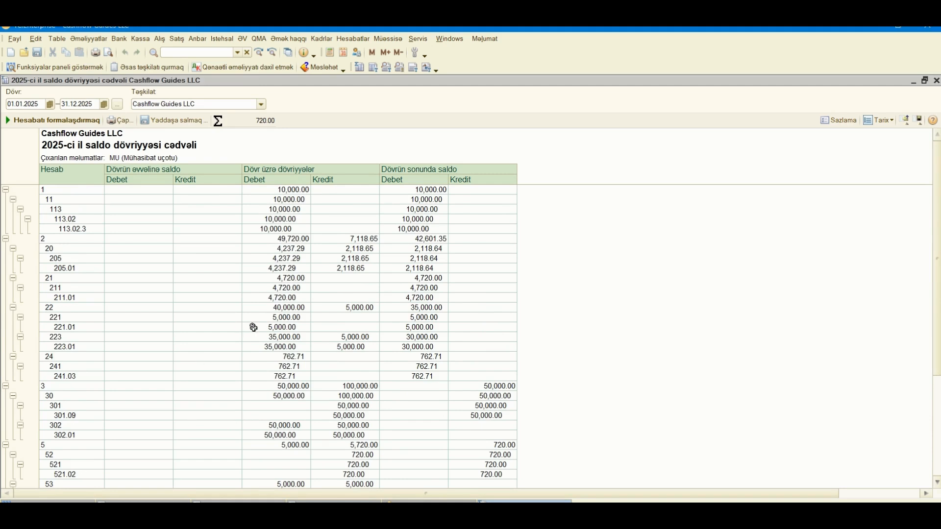
scroll(253, 328, "down", 7)
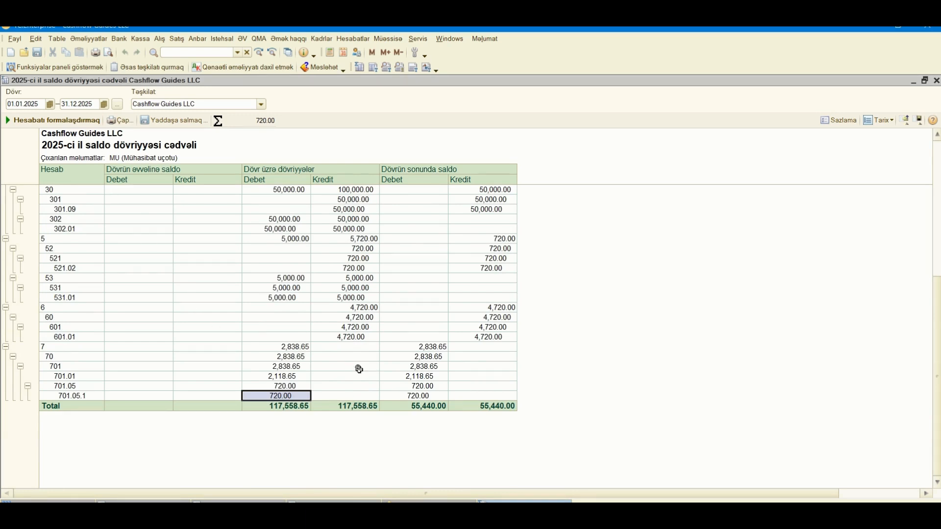
left_click(423, 410)
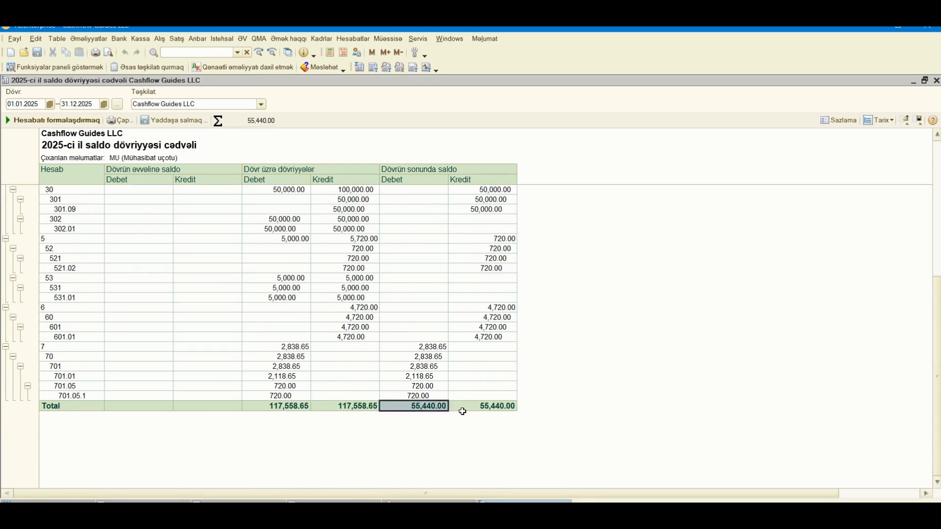
left_click(490, 409)
left_click(337, 406)
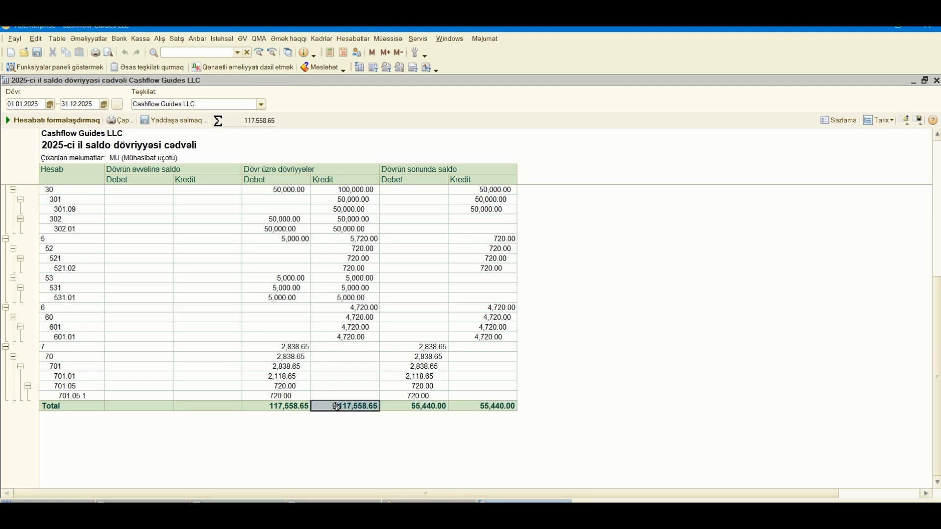